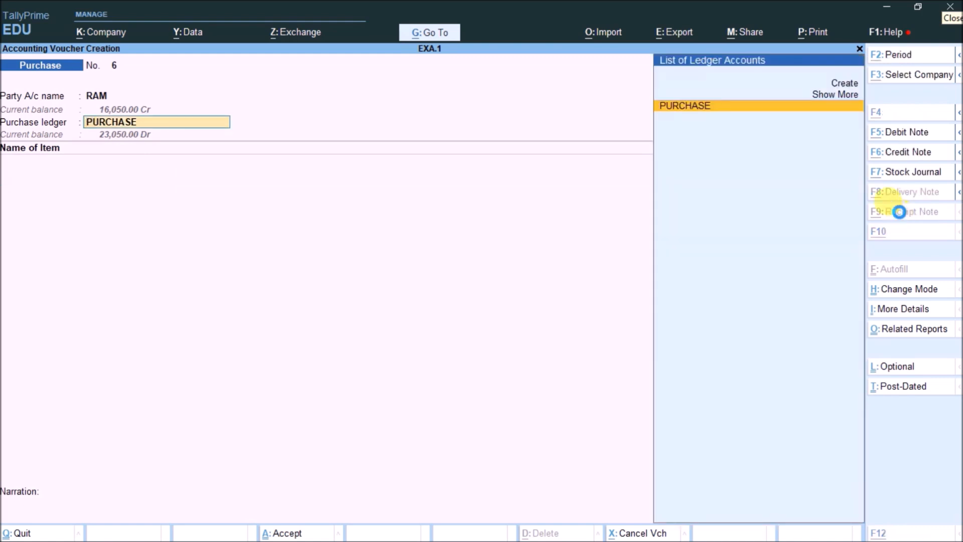
Choose PURCHASE as the purchase ledger of the voucher
key(alt+c)
key(Escape)
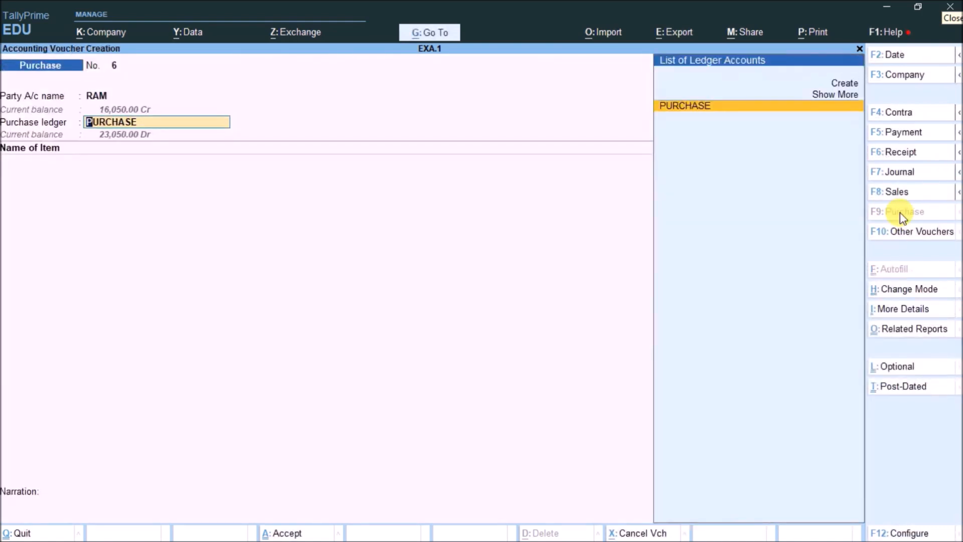
key(Return)
Look through the stock item list and check it against the purchased goods on the exercise sheet
key(Up)
key(Down)
key(Down)
key(Down)
key(Down)
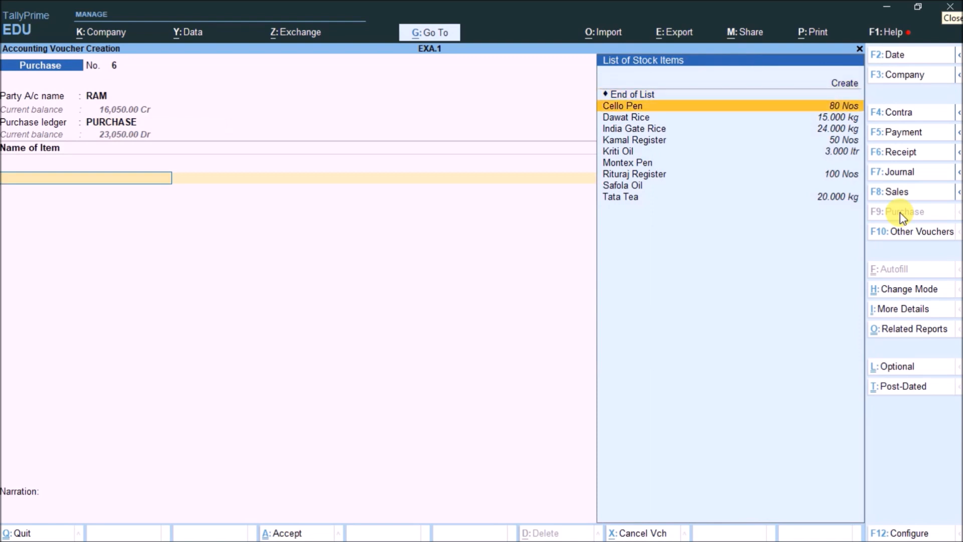
key(Up)
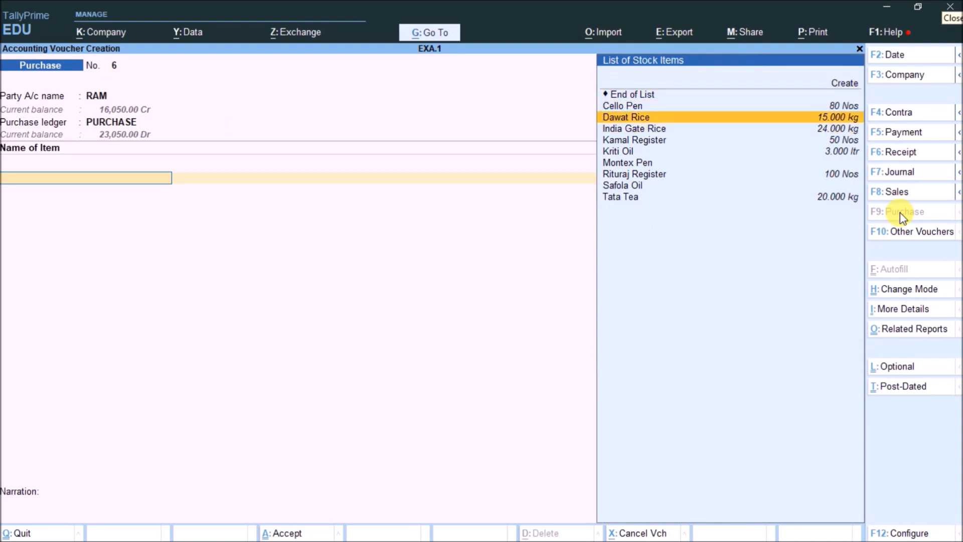
key(Down)
key(Down)
key(Down)
key(Down)
key(alt+Tab)
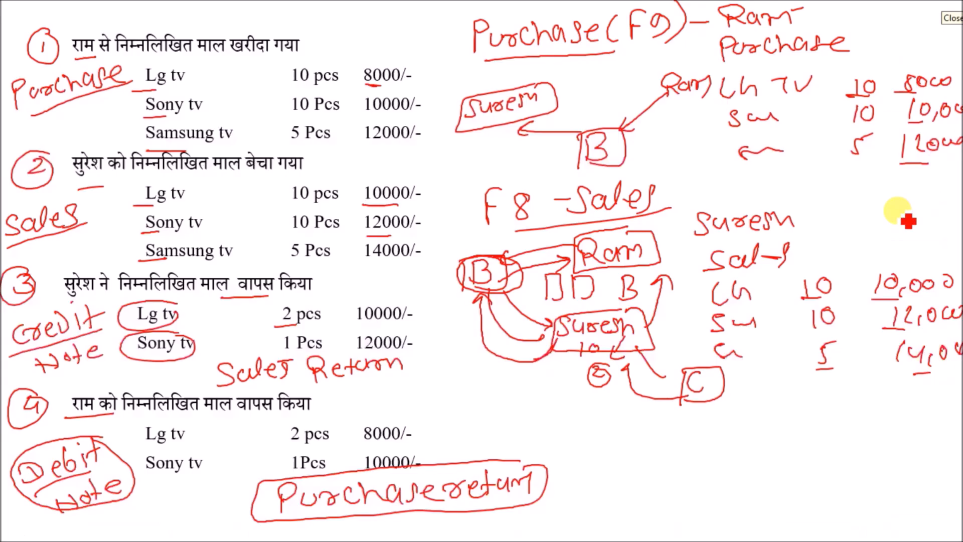
key(alt+Tab)
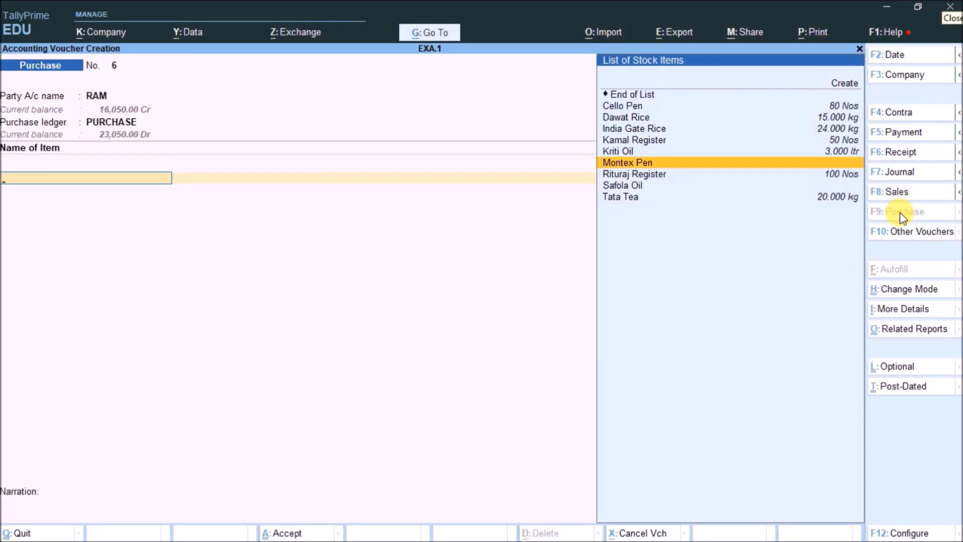
Start a new stock item named Lg Tv from the purchase voucher's item list
key(Up)
key(Up)
key(Up)
key(Up)
key(Up)
key(Up)
key(Up)
key(Return)
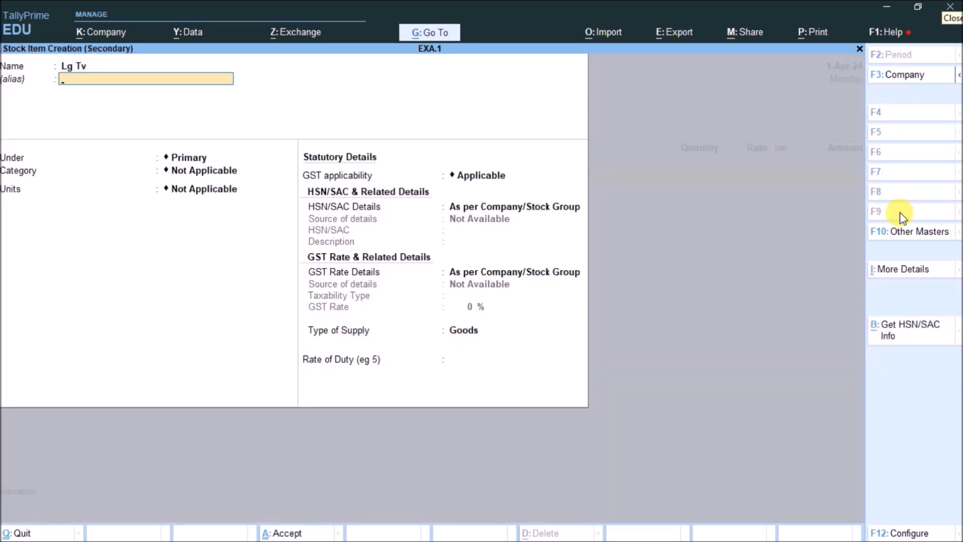
key(Return)
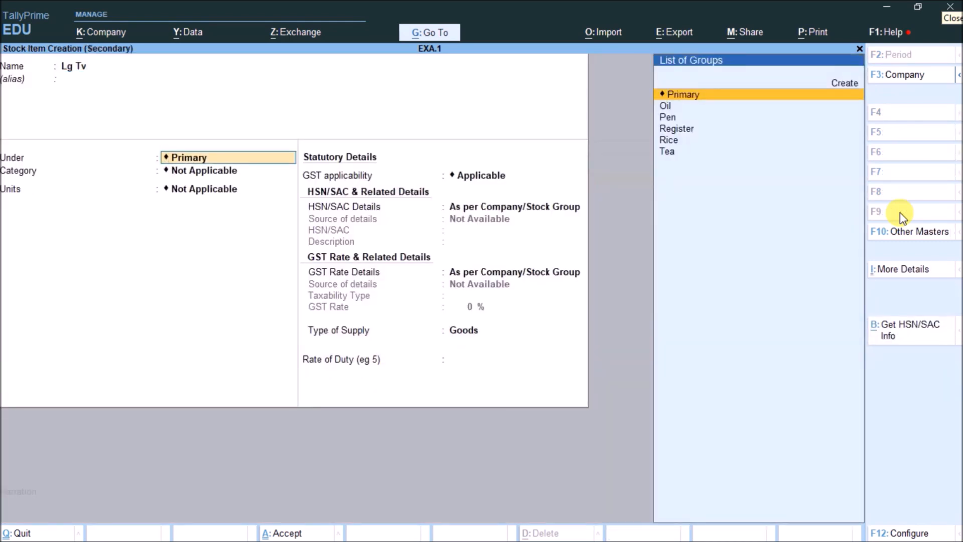
Create the stock group Tv and place Lg Tv under it
key(alt+c)
key(Return)
key(Return)
key(y)
key(ctrl+a)
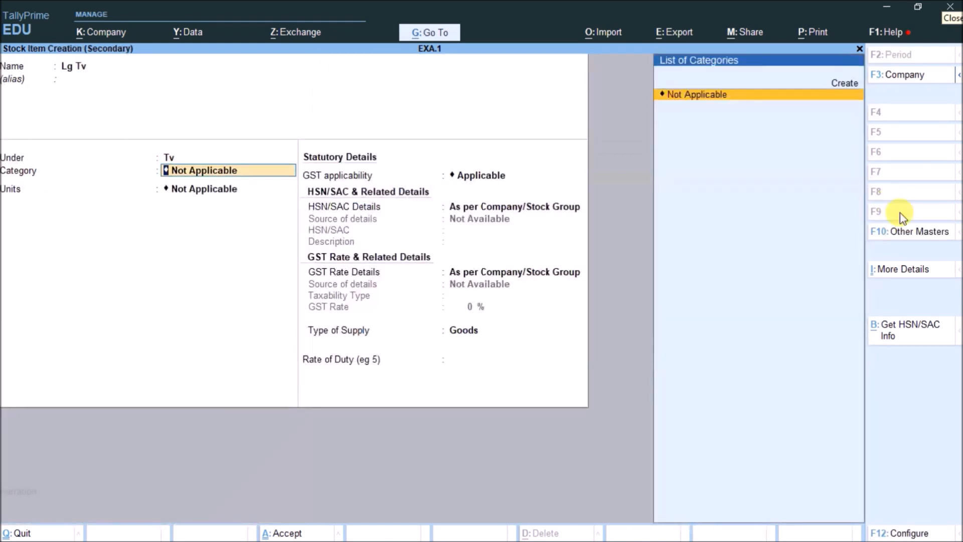
Leave the category not applicable, set Lg Tv's units to Nos and save the stock item
key(Return)
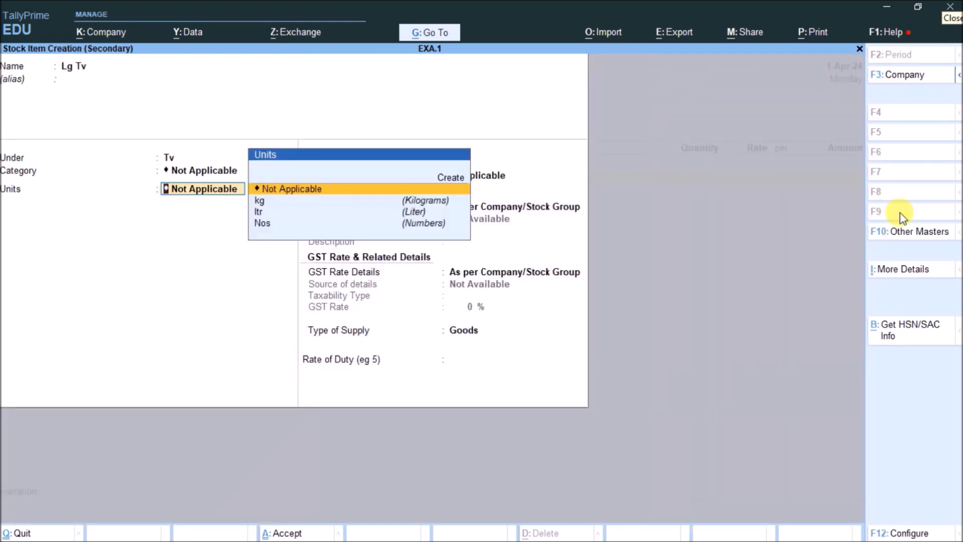
key(alt+c)
key(Escape)
key(Down)
key(Down)
key(Down)
key(Return)
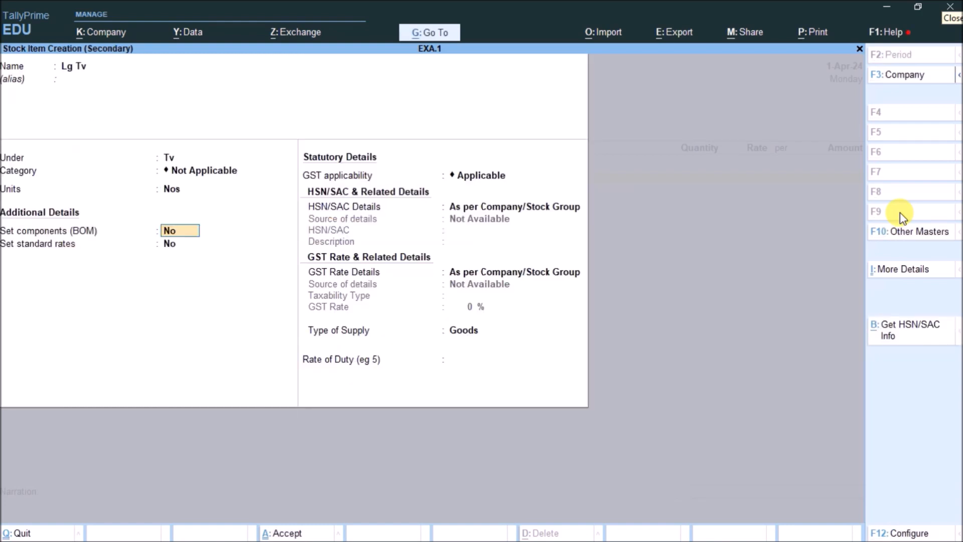
key(ctrl+a)
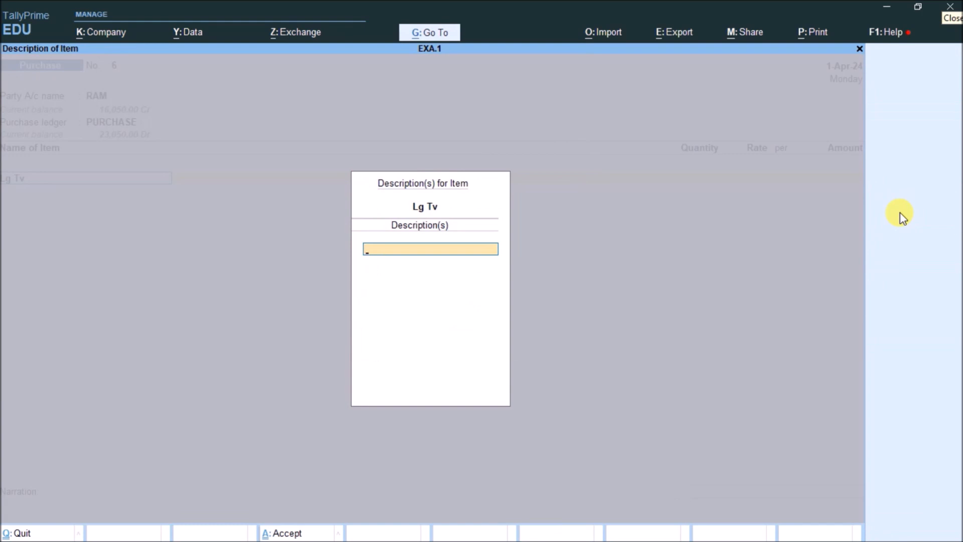
Allocate 10 Nos of Lg Tv to the Ab Road godown at a rate of 8,000
key(Return)
key(Return)
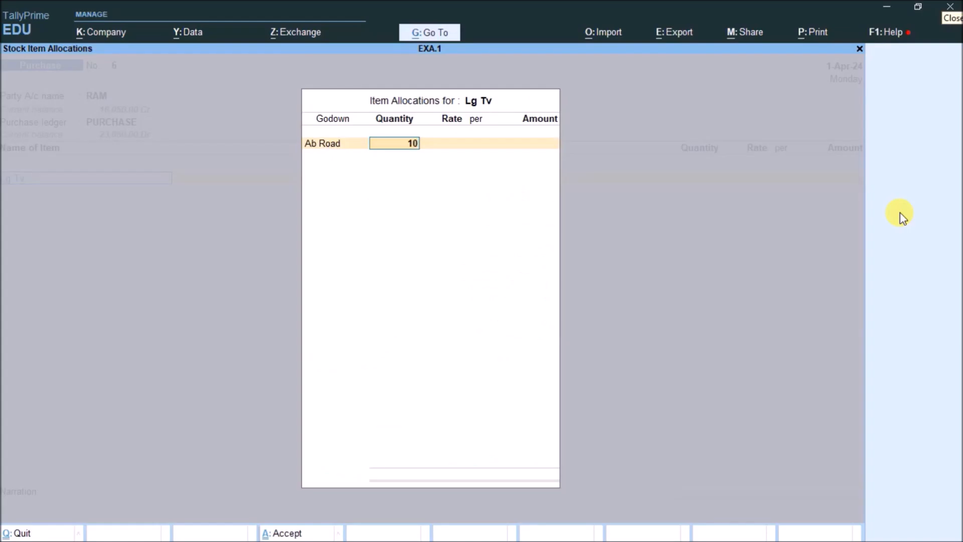
key(Return)
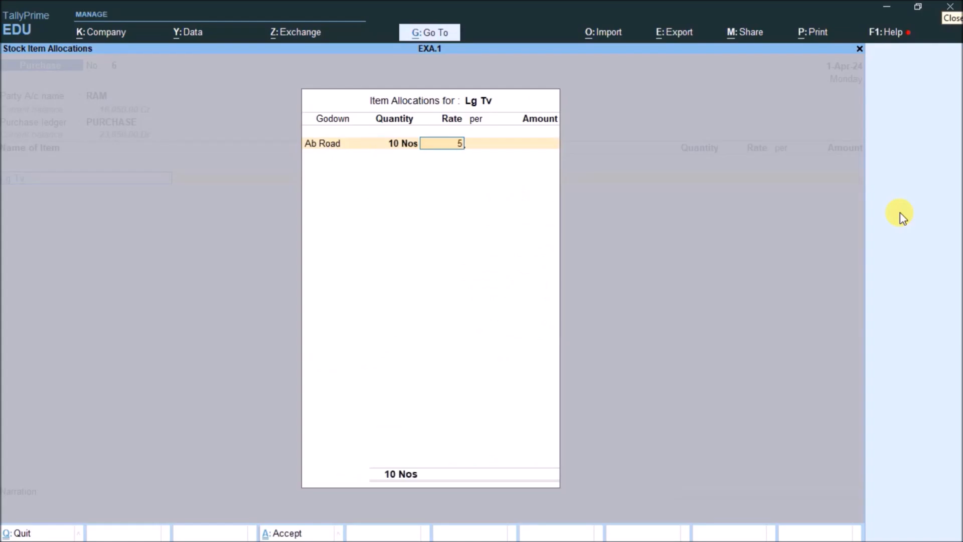
text(8,000)
key(Return)
key(Return)
key(Return)
key(Return)
key(Return)
Create the stock item Sony Tv under the Tv group from the voucher's next item line
key(alt+c)
text(Sony tv)
key(Return)
key(Return)
text(T)
key(Return)
key(Return)
key(Return)
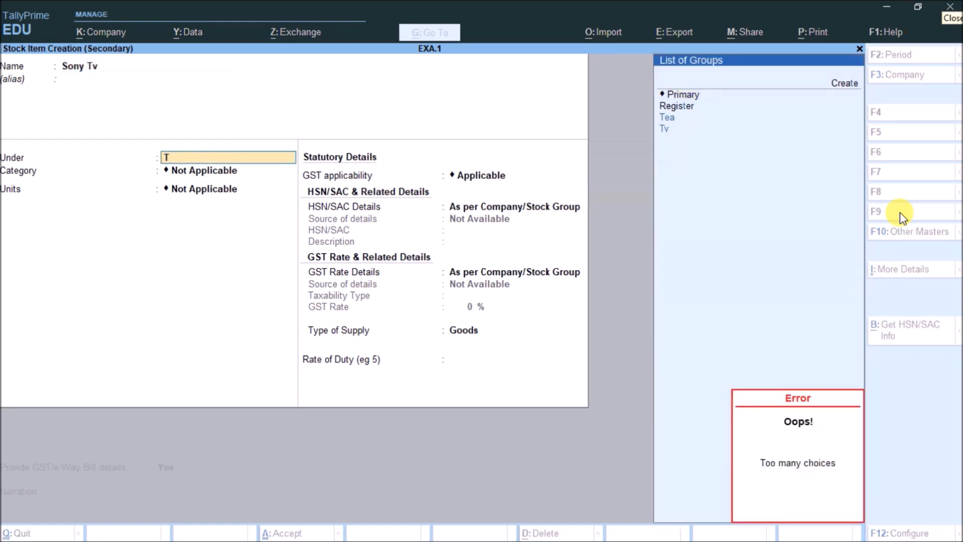
key(Down)
key(Down)
key(Return)
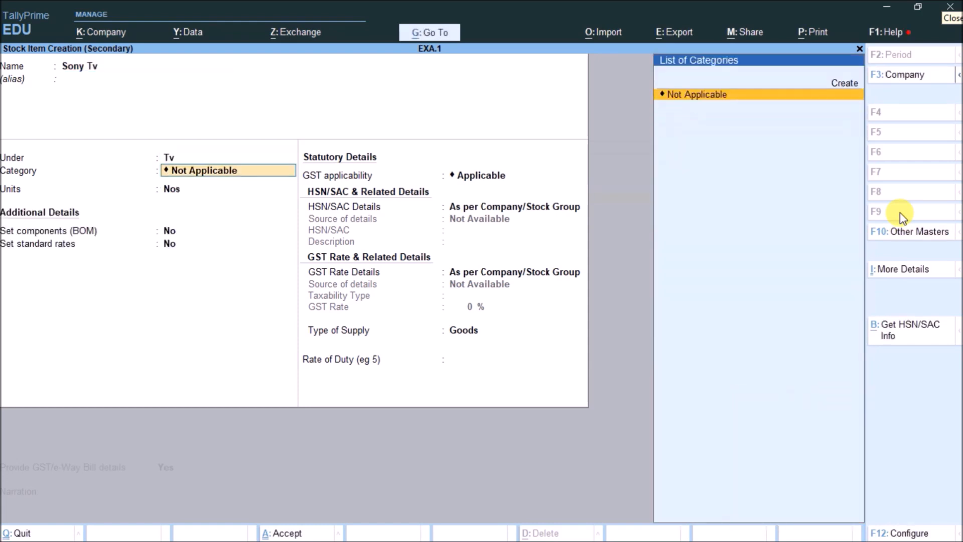
key(ctrl+a)
Allocate 10 Nos of Sony Tv to the Ab Road godown
key(Return)
key(Return)
key(Return)
key(Return)
key(Return)
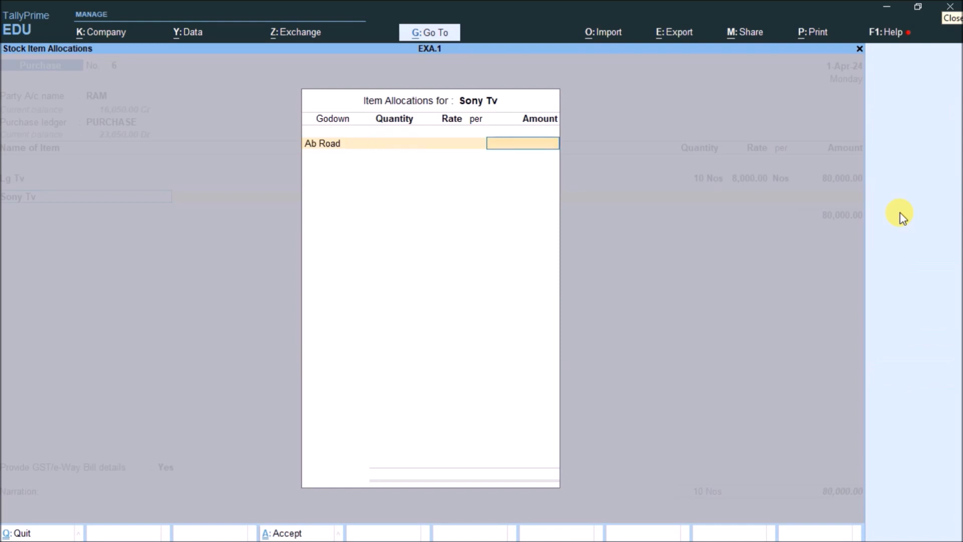
key(Return)
key(BackSpace)
text(1)
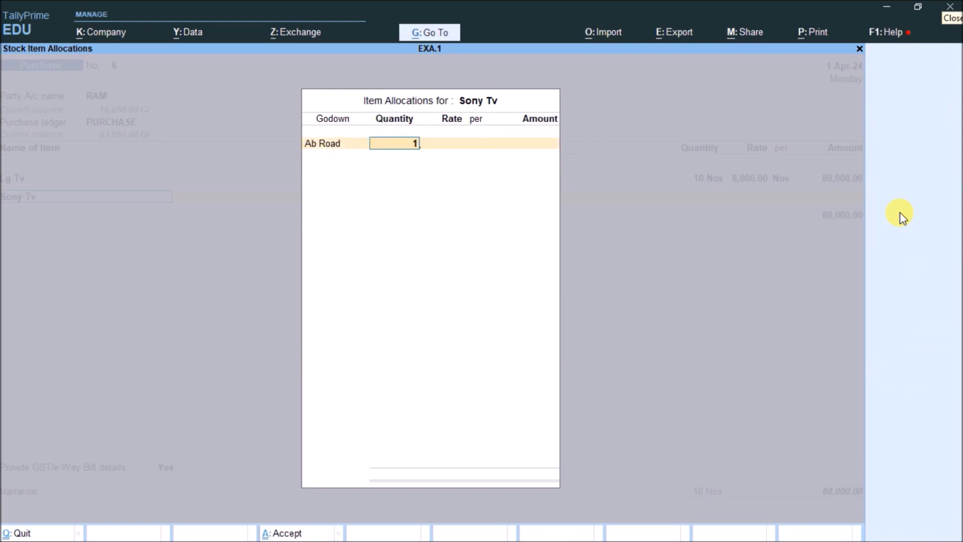
text(0 Nos)
key(Return)
Set the Sony Tv rate to 10,000 and finish its item allocation
text(10,00)
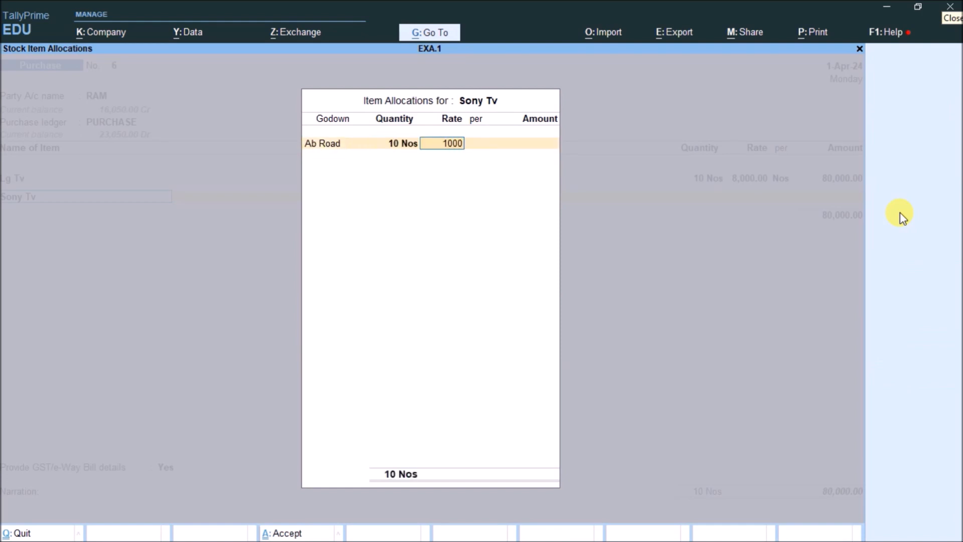
text(0)
key(Return)
key(Return)
key(Return)
key(Return)
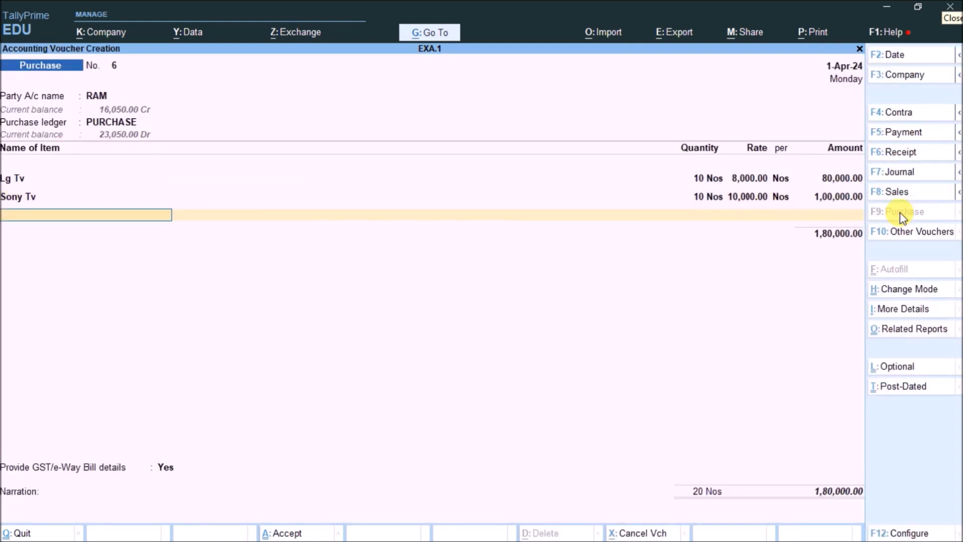
Create the stock item Samsung Tv under the Tv group from the voucher's third item line
key(alt+c)
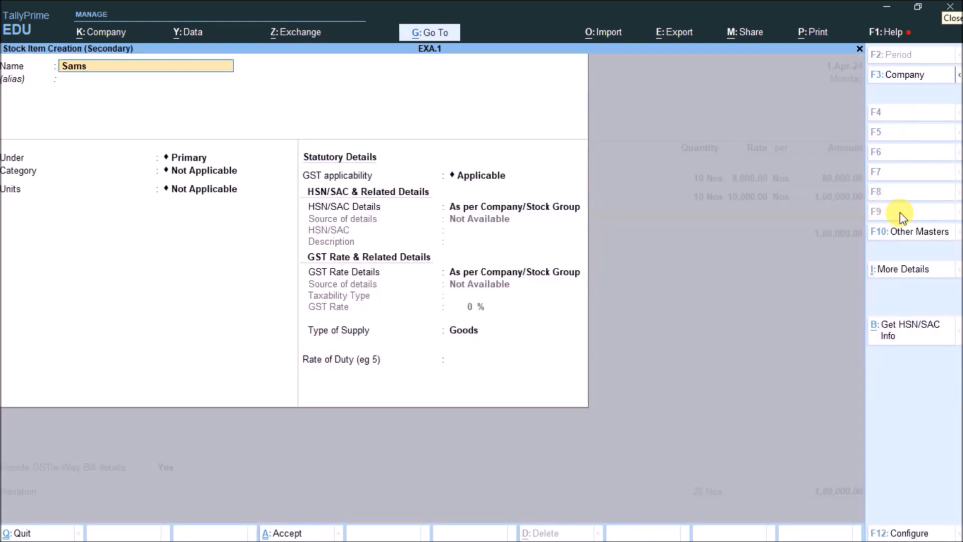
text(Samsung tv)
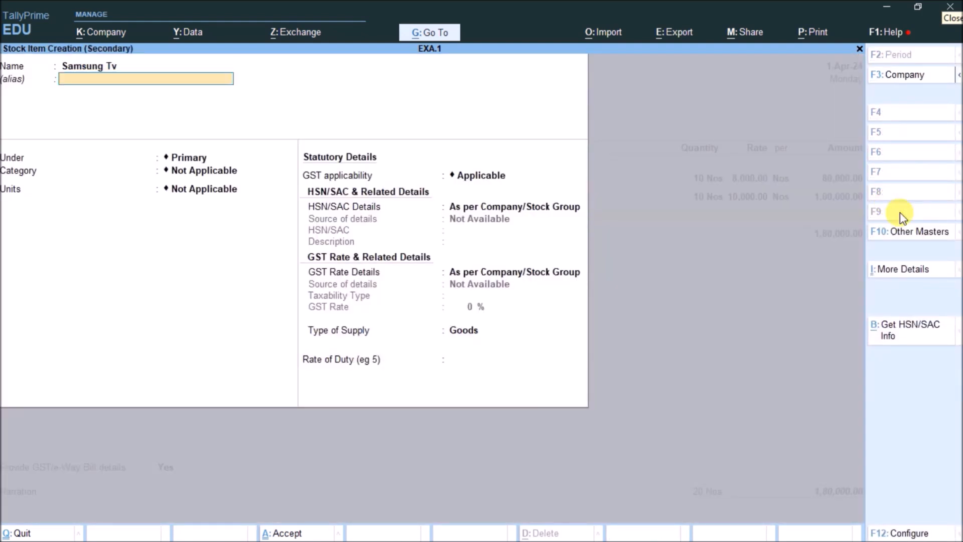
key(Return)
text(T)
key(Return)
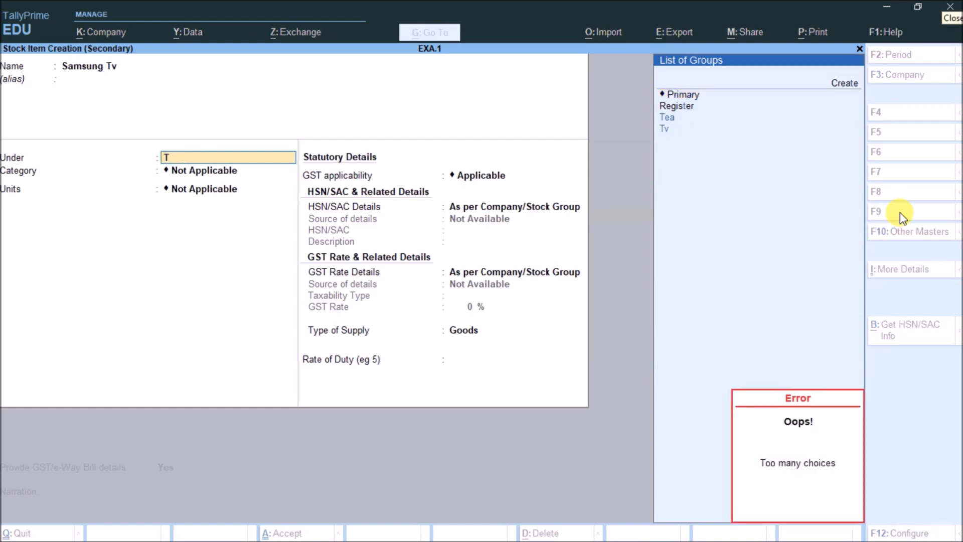
key(Down)
key(Return)
key(ctrl+a)
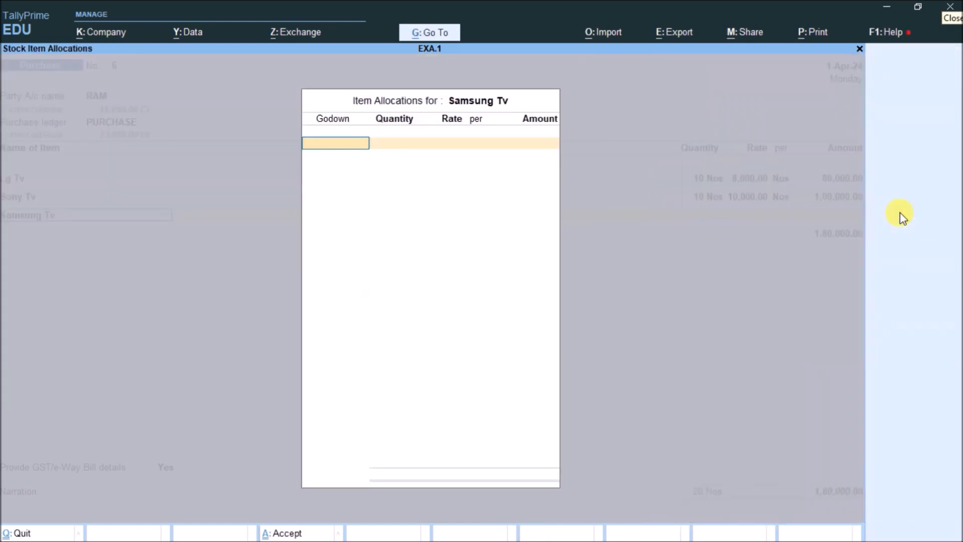
Allocate 5 Nos of Samsung Tv to the Ab Road godown at a rate of 12,000
key(Return)
text(5)
key(Return)
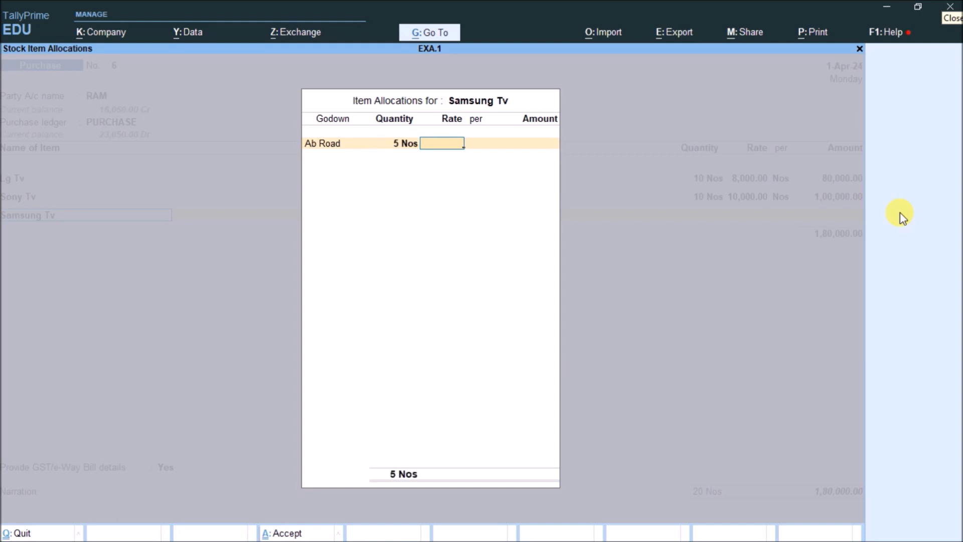
text(12000)
key(Return)
key(Return)
key(Return)
key(Return)
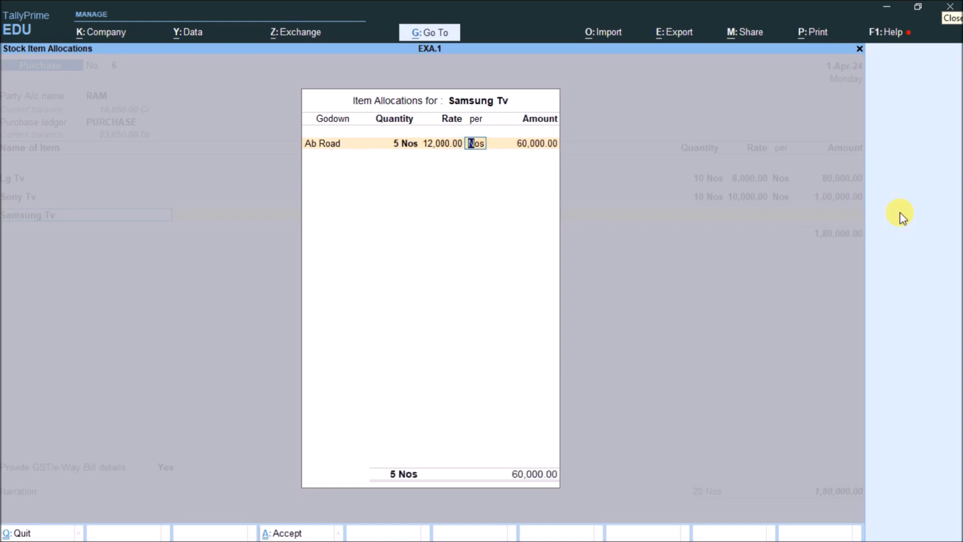
key(Return)
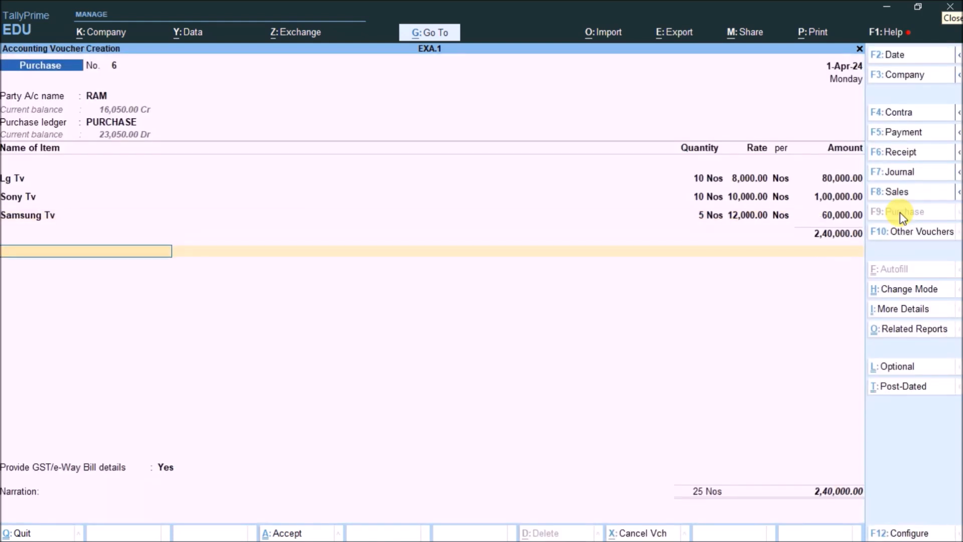
End the purchase voucher's item list and accept its remaining details
key(Return)
key(Return)
key(Return)
key(ctrl+a)
key(ctrl+a)
Switch to the exercise sheet and write the boxed total 2,40,000 beside the first transaction
key(alt+Tab)
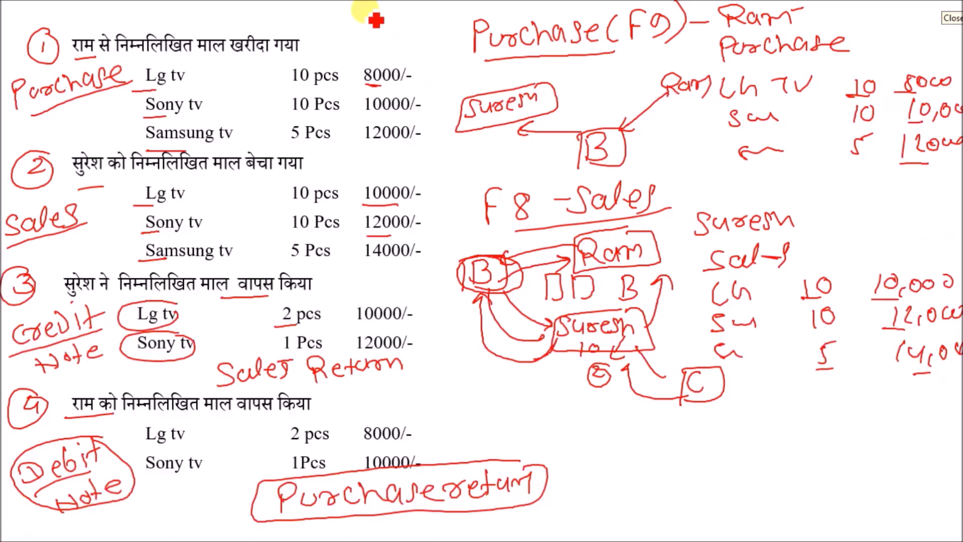
mouse_move(319, 38)
mouse_down()
mouse_move(313, 58)
mouse_move(324, 55)
mouse_up()
mouse_move(343, 47)
mouse_down()
mouse_move(340, 56)
mouse_move(331, 45)
mouse_move(336, 54)
mouse_move(413, 44)
mouse_move(446, 27)
mouse_move(394, 66)
mouse_move(318, 44)
mouse_move(441, 21)
mouse_up()
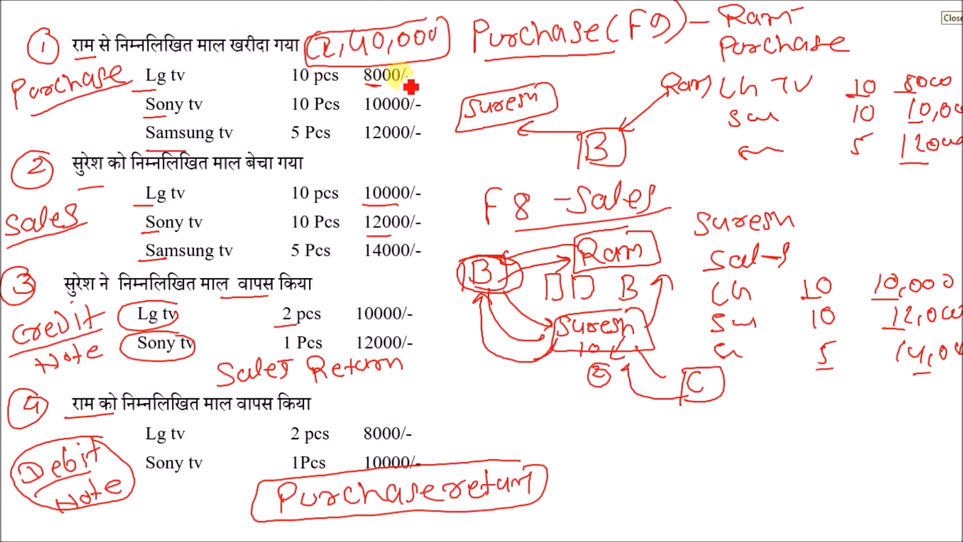
Return to TallyPrime, make sure the purchase voucher is saved, and start a sales voucher
key(alt+Tab)
key(ctrl+a)
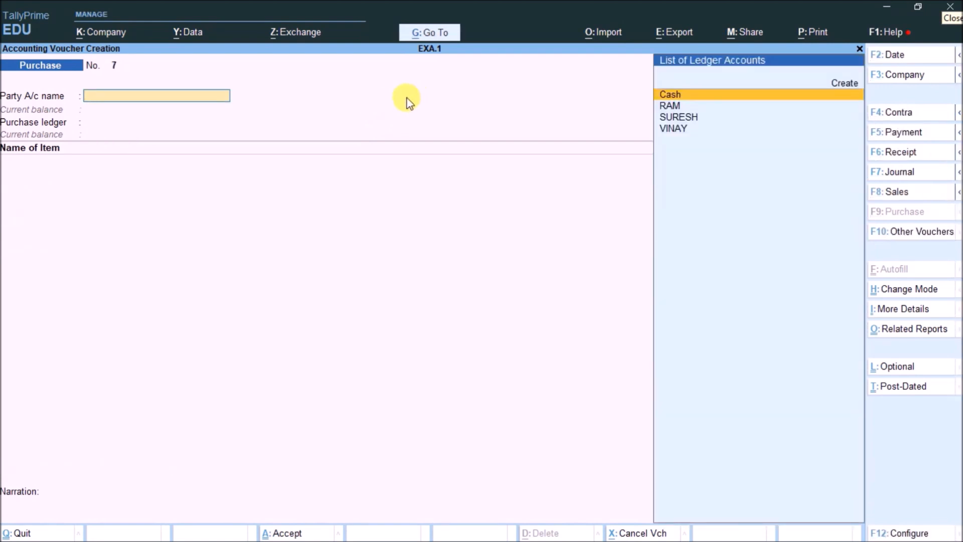
click(878, 192)
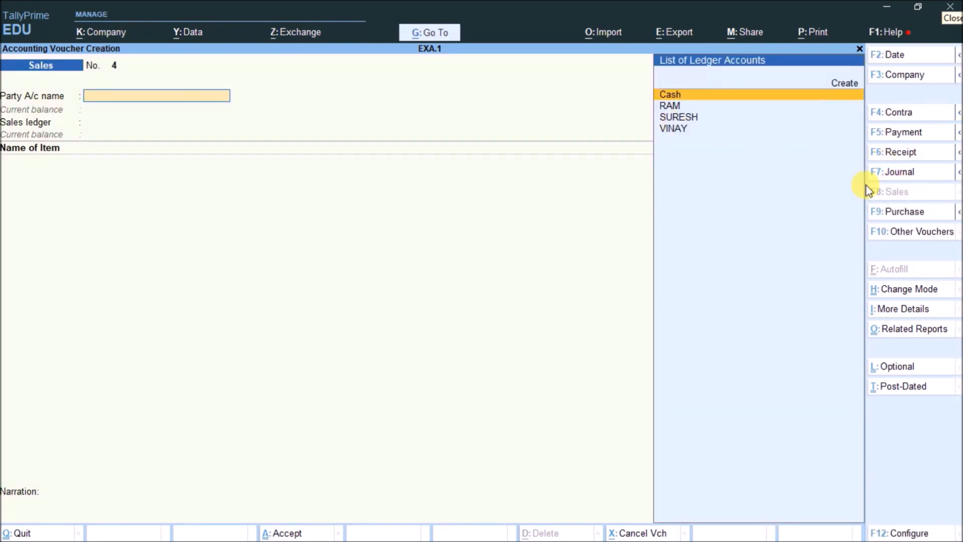
Set the customer's account as the party and SALES as the sales ledger
key(Down)
key(Down)
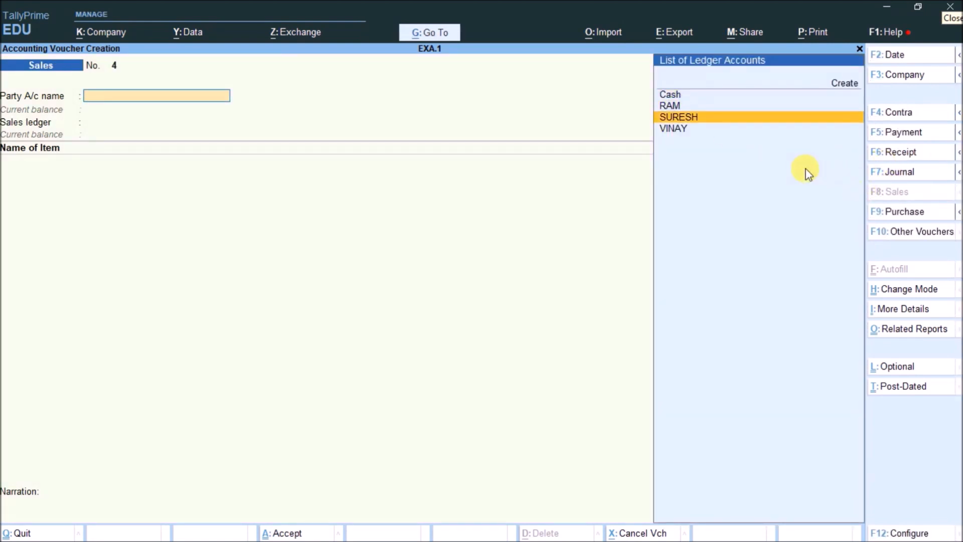
key(Return)
key(ctrl+a)
key(Return)
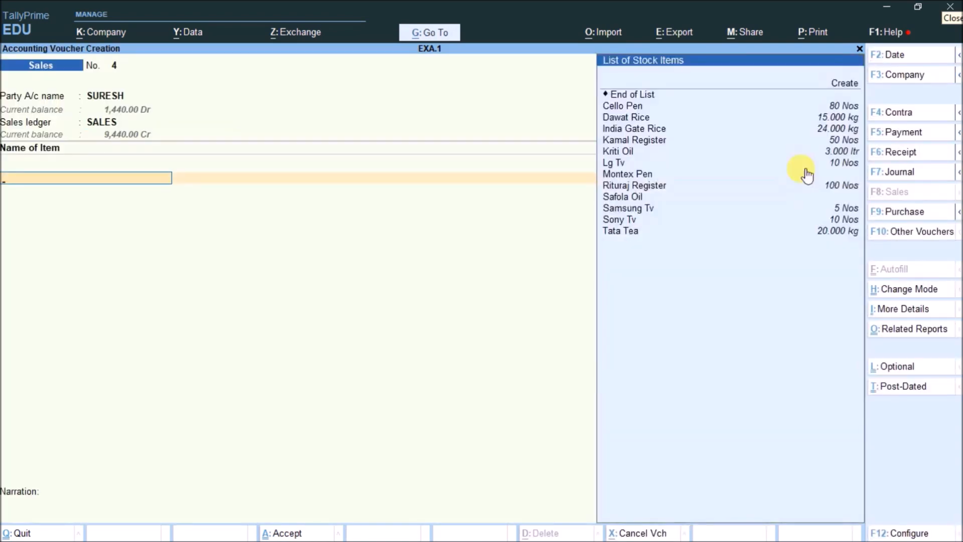
Add Lg Tv as the first sales item, supplied from the Ab Road godown
key(Down)
key(Down)
key(Down)
key(Down)
key(Down)
key(Down)
key(Down)
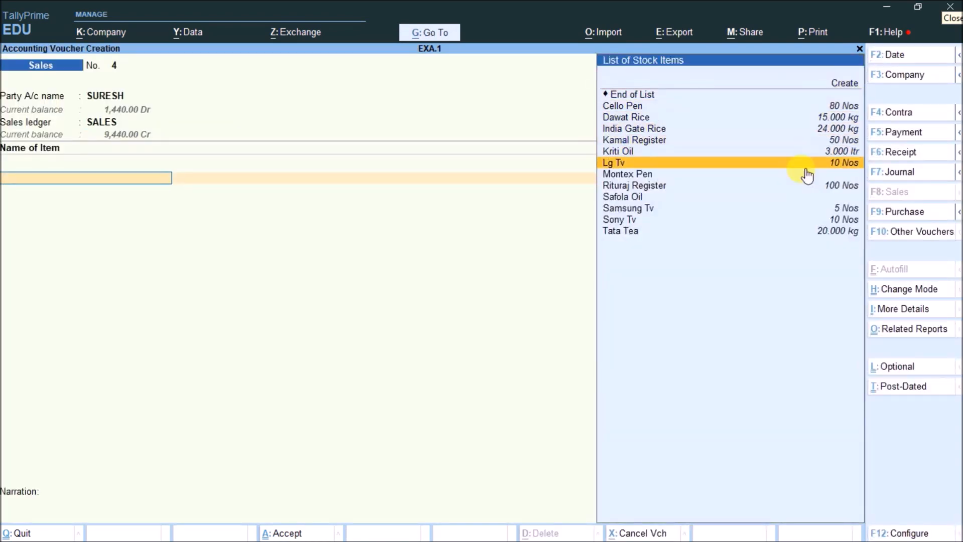
key(Return)
key(Return)
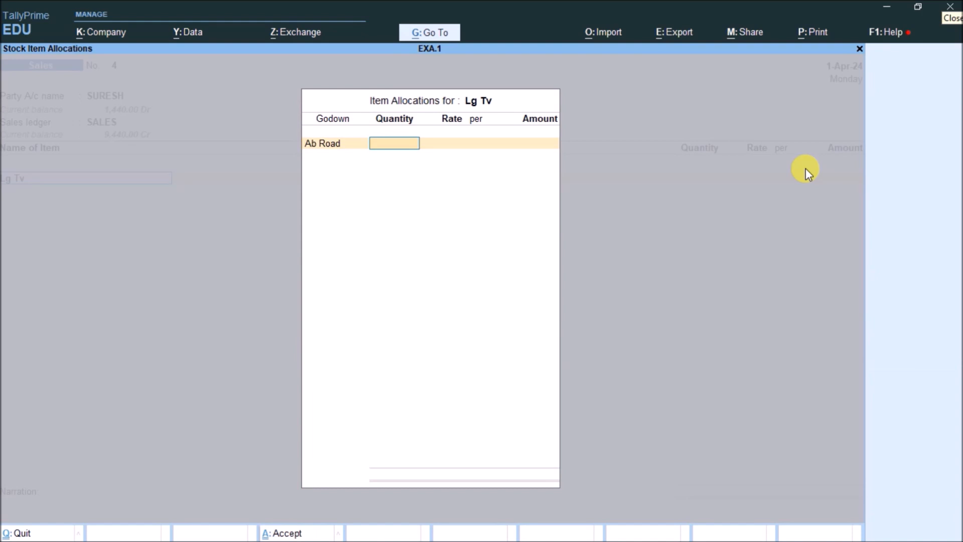
Set the sold Lg Tv quantity to 10 Nos and its rate to 10,000
key(Return)
text(10,000)
key(Return)
key(Return)
key(Return)
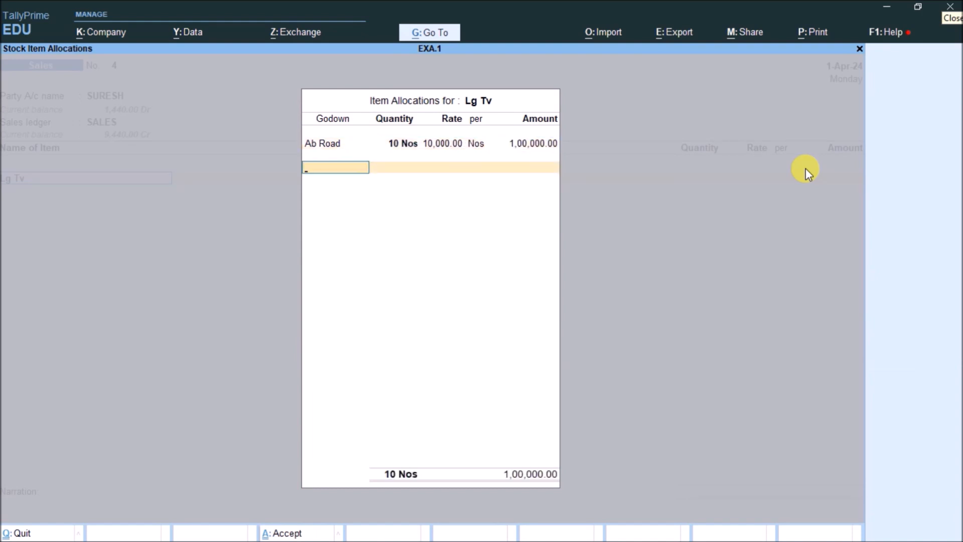
Finish the Lg Tv allocation and add Sony Tv from the Ab Road godown, 10 Nos at a rate of 12,000
key(Return)
key(Return)
text(so)
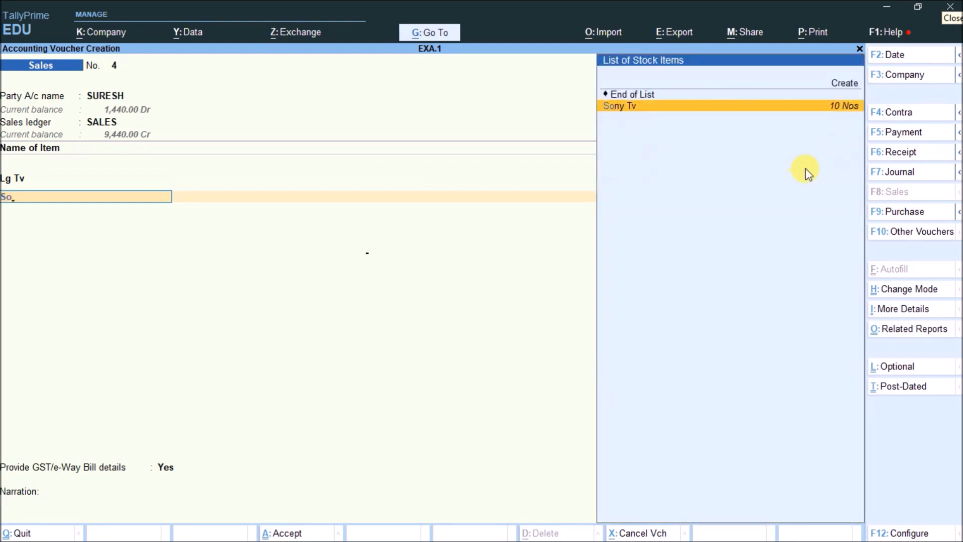
key(Return)
key(Return)
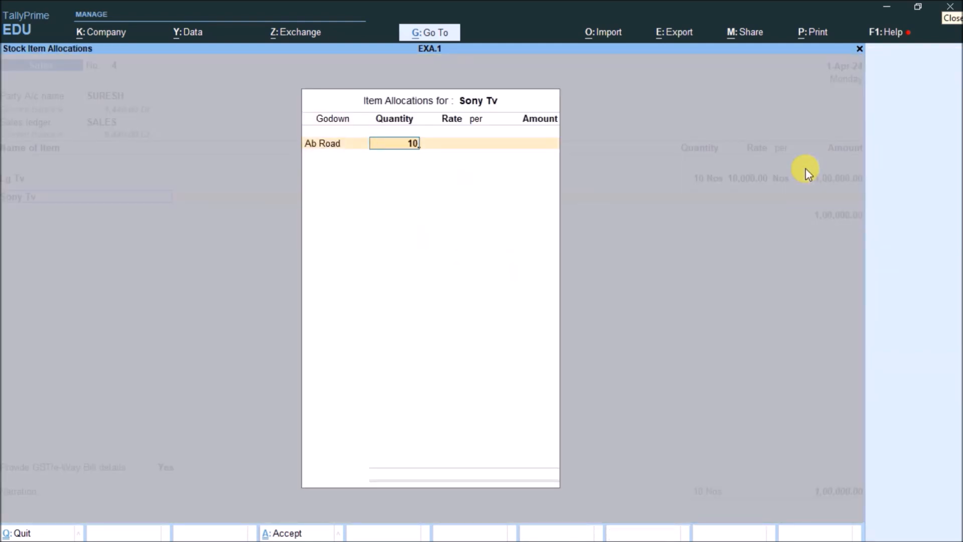
key(Return)
key(Return)
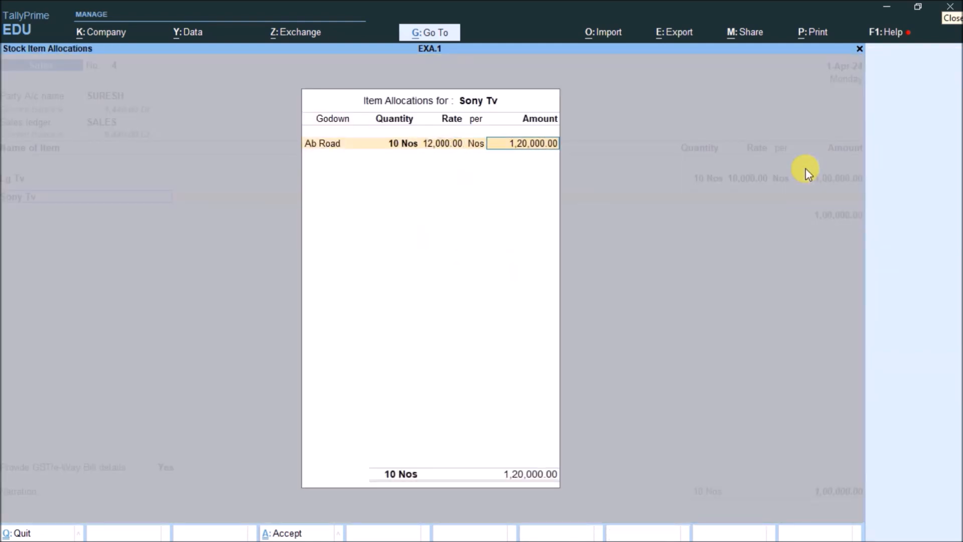
key(Return)
key(Return)
key(Return)
Add Samsung Tv from the Ab Road godown, 5 Nos at a rate of 14,000, and end the item list
text(sa)
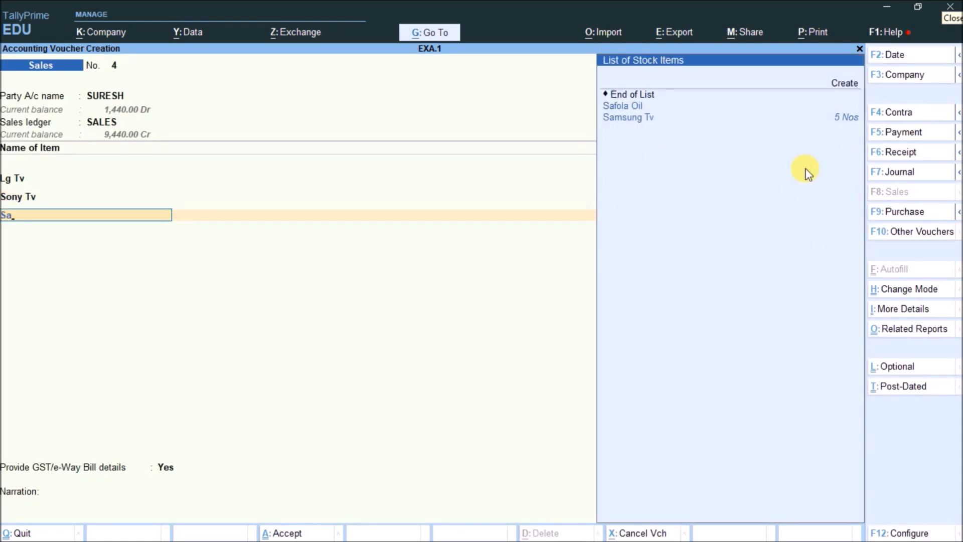
key(Down)
key(Return)
key(Return)
key(Return)
text(5 Nos)
key(Return)
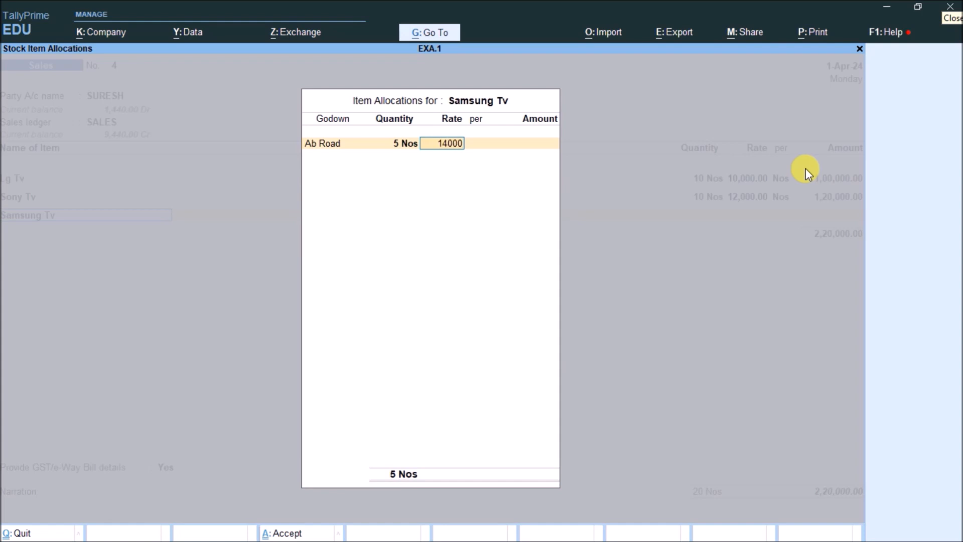
key(Return)
key(Return)
key(Return)
key(Return)
key(Return)
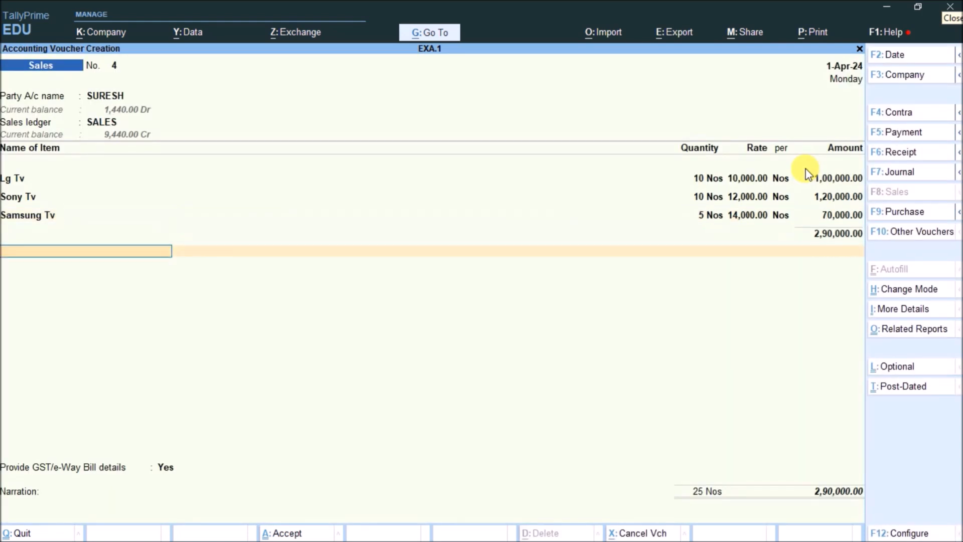
key(Return)
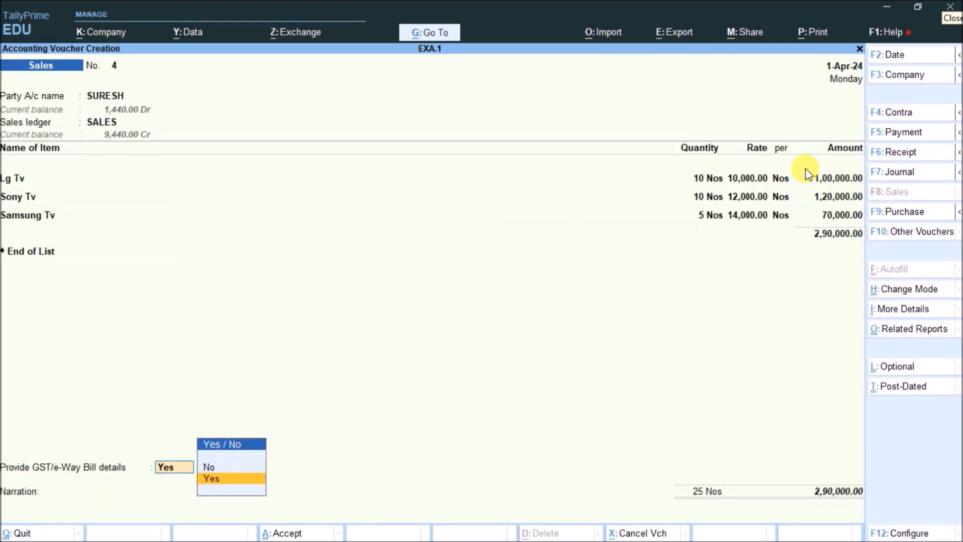
Switch to the exercise sheet, write the boxed total 2,90,000 beside the sales transaction, and circle the supplier's and customer's names
key(alt+Tab)
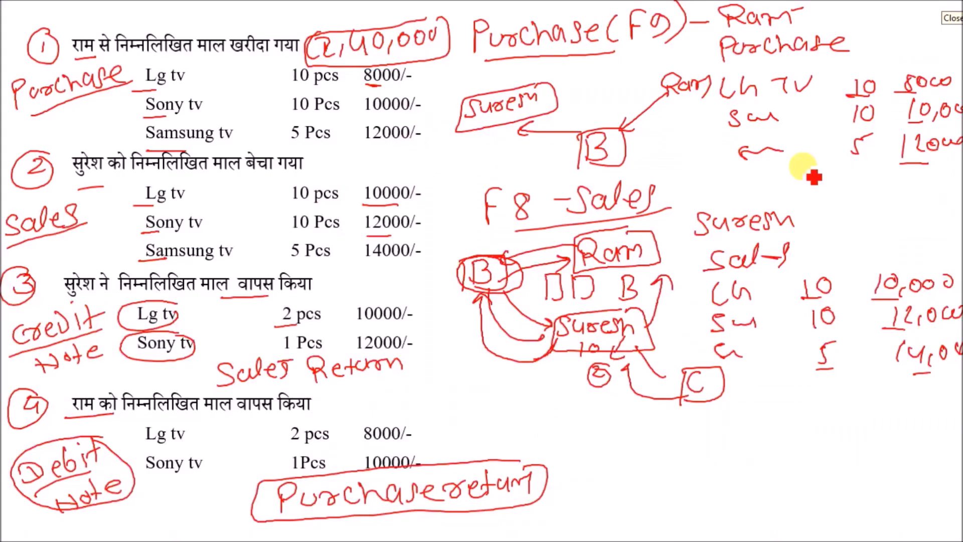
mouse_move(331, 159)
mouse_down()
mouse_move(371, 170)
mouse_move(417, 150)
mouse_move(507, 153)
mouse_move(354, 189)
mouse_move(346, 151)
mouse_move(482, 145)
mouse_up()
mouse_move(81, 28)
mouse_down()
mouse_move(89, 66)
mouse_move(93, 35)
mouse_up()
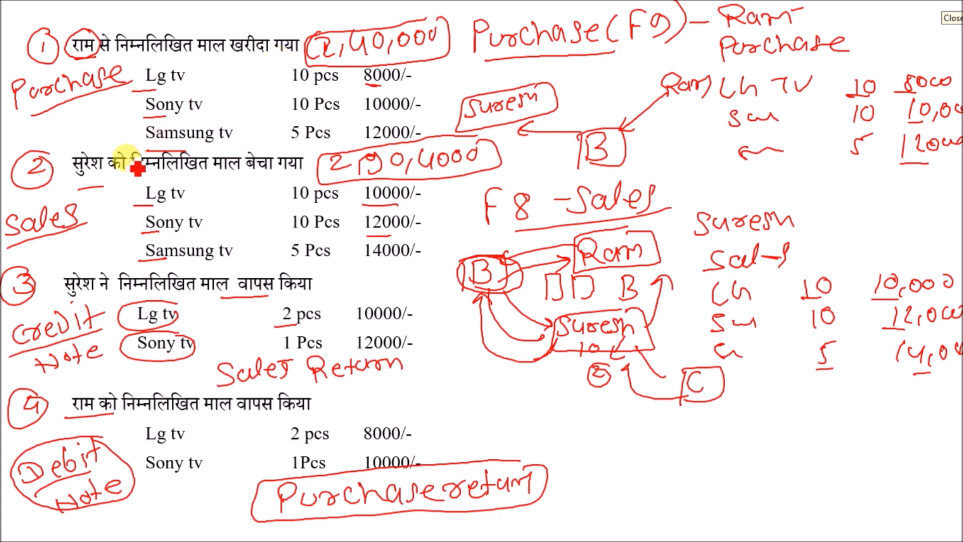
mouse_move(104, 161)
mouse_down()
mouse_move(82, 182)
mouse_move(112, 157)
mouse_up()
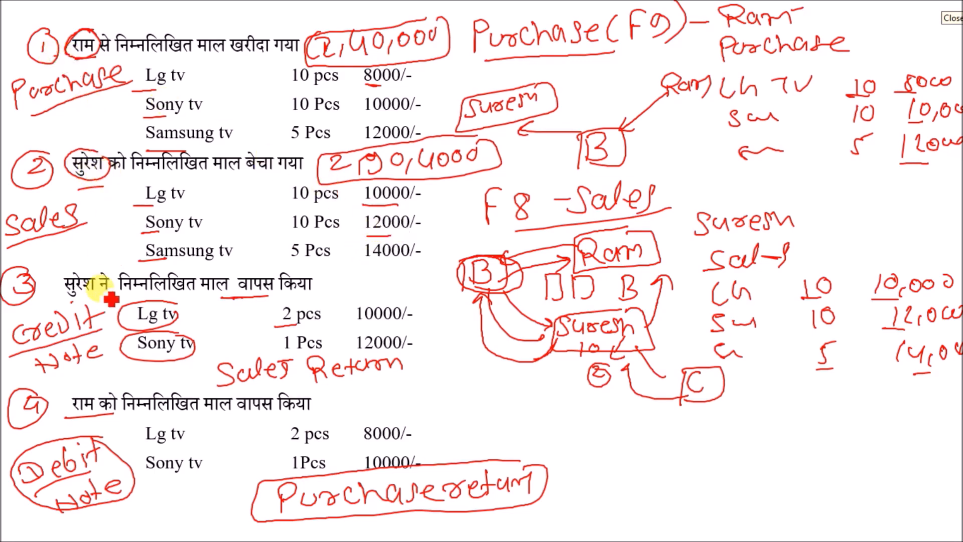
Return to TallyPrime and save the sales voucher, dismissing the e-Way Bill warning
key(alt+Tab)
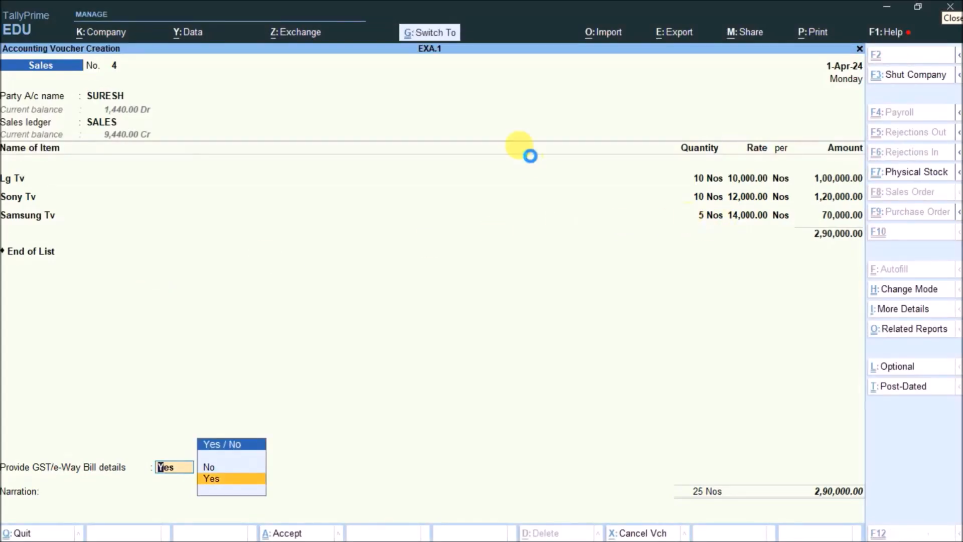
key(ctrl+a)
click(402, 266)
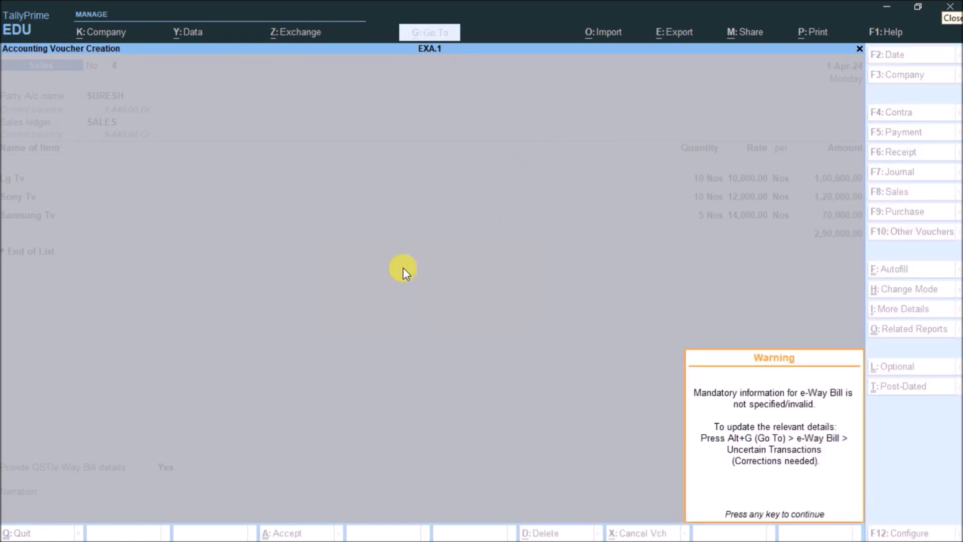
key(Return)
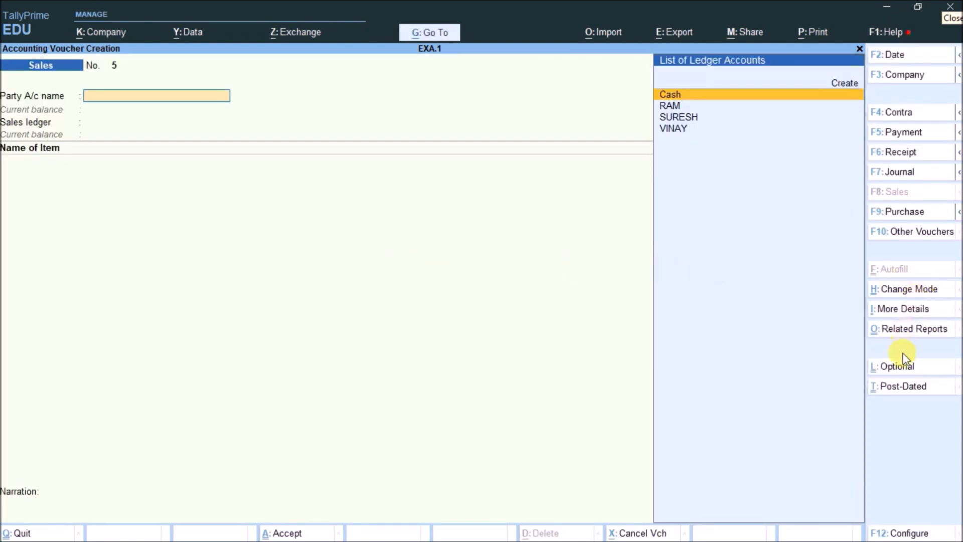
Change the new voucher's type from Sales to Credit Note
click(905, 236)
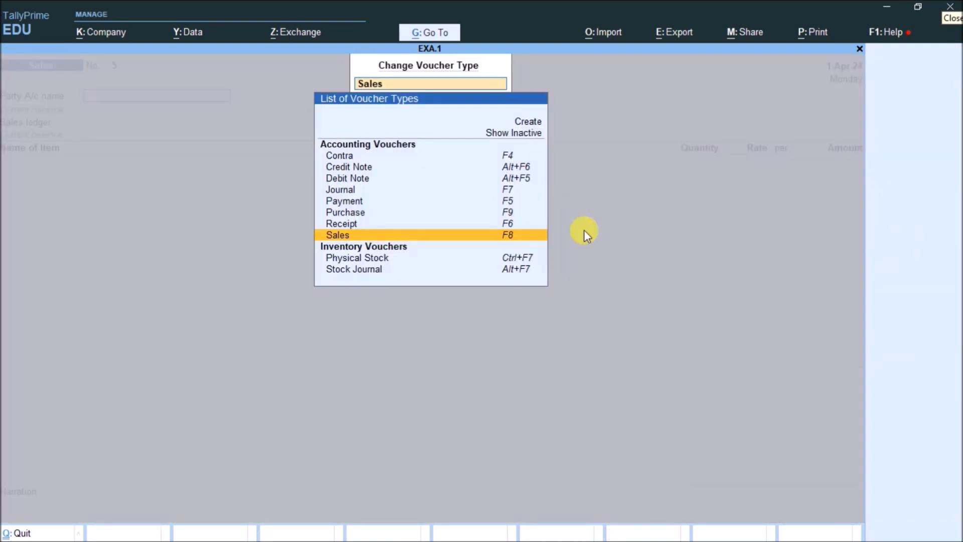
click(358, 168)
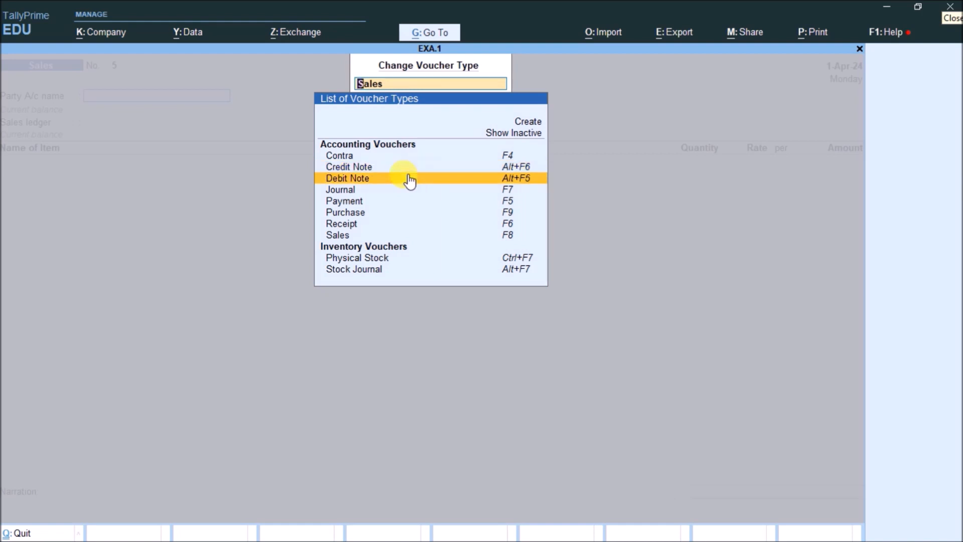
key(Up)
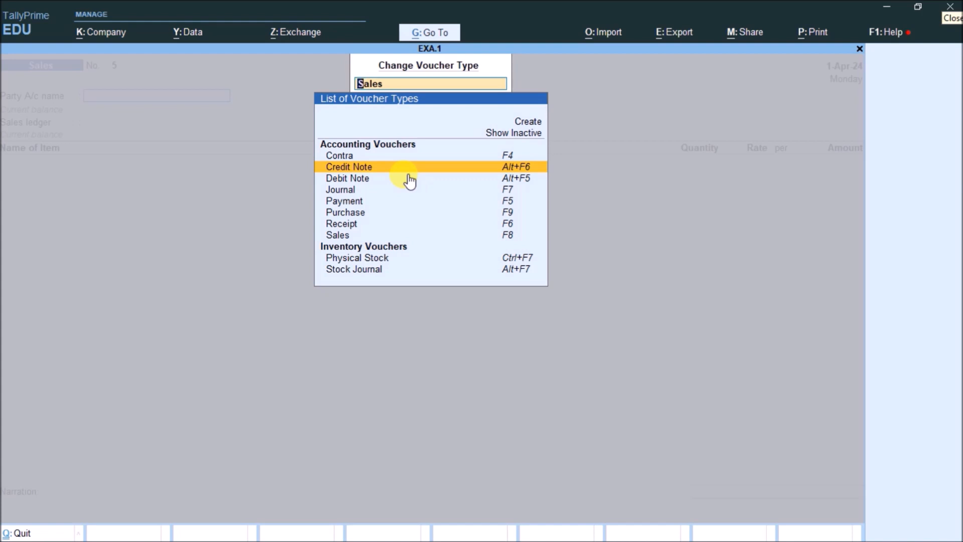
key(Return)
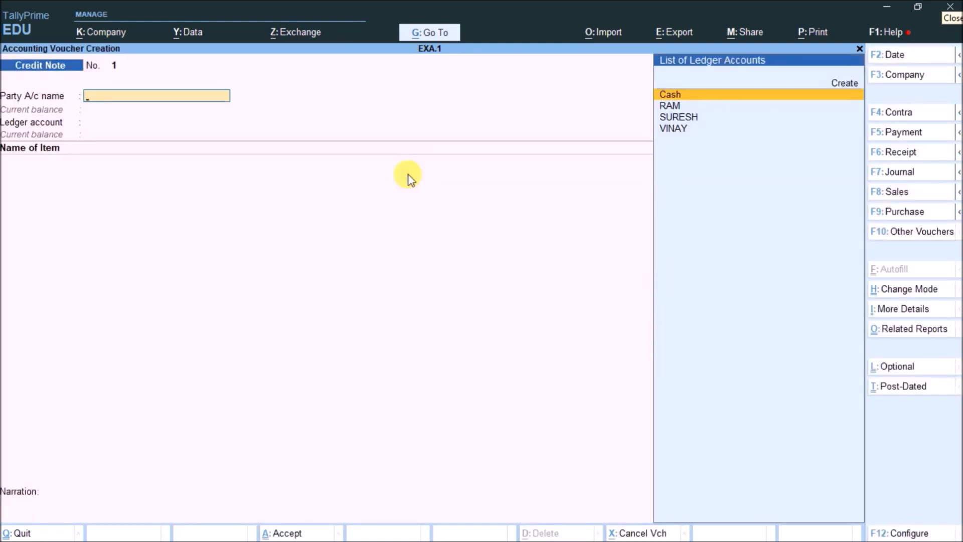
Set the customer's account as the credit note's party, leaving the receipt details blank, and SALES as the ledger account
key(Down)
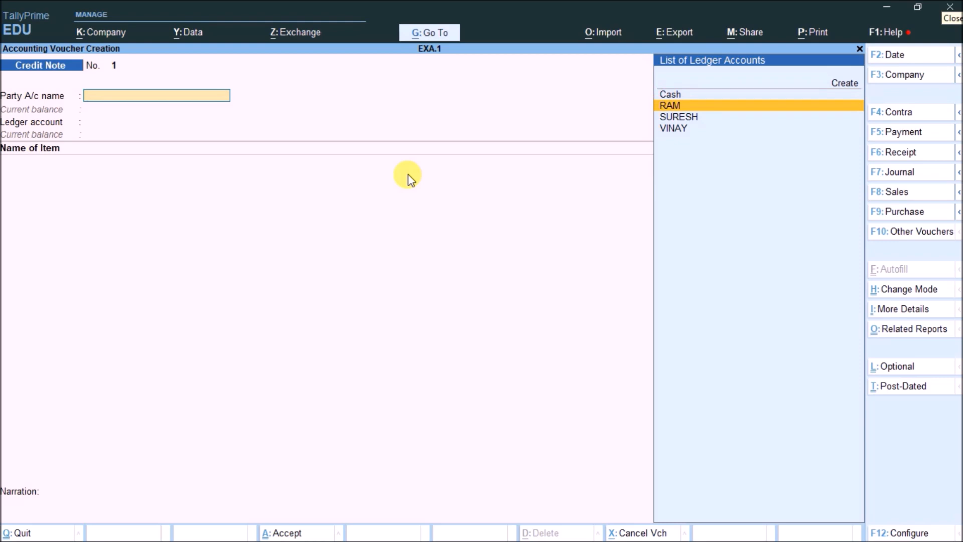
key(Down)
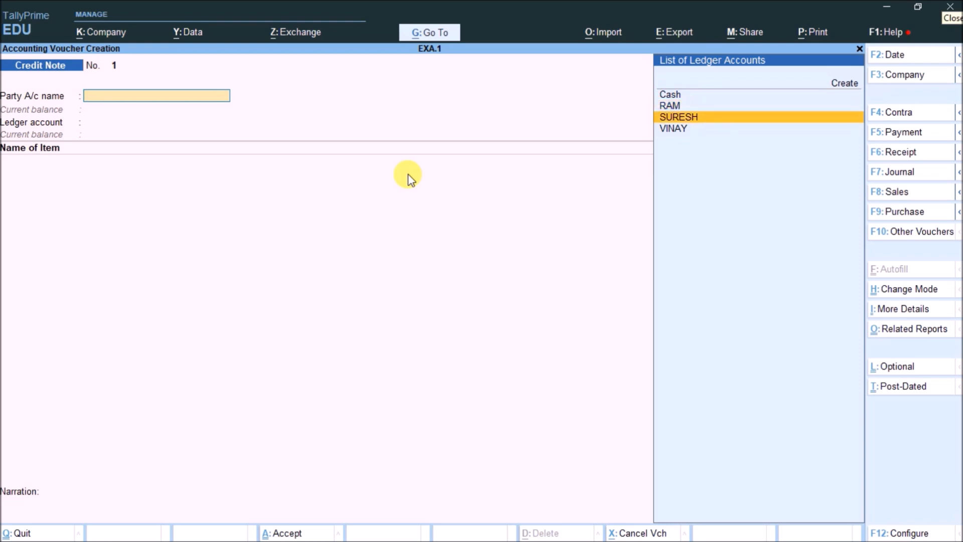
key(Return)
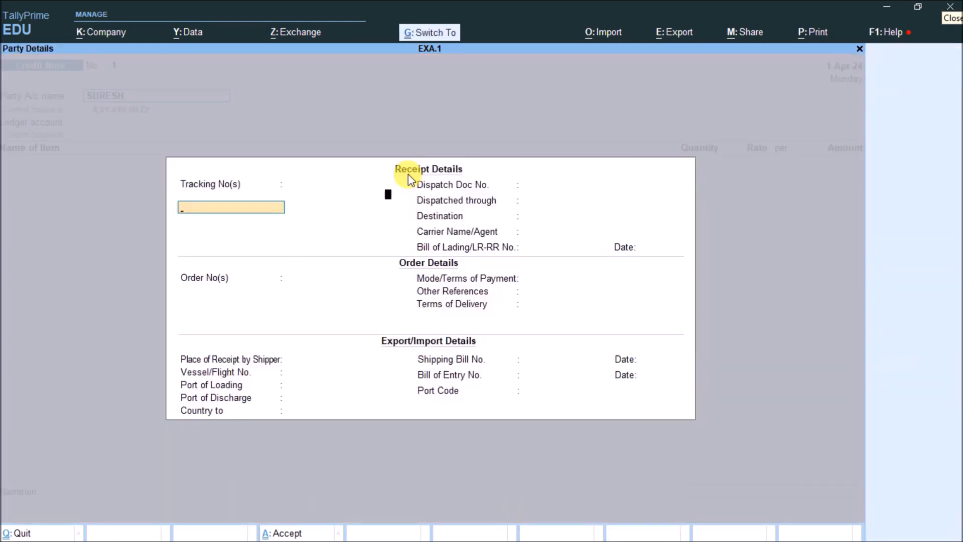
key(ctrl+a)
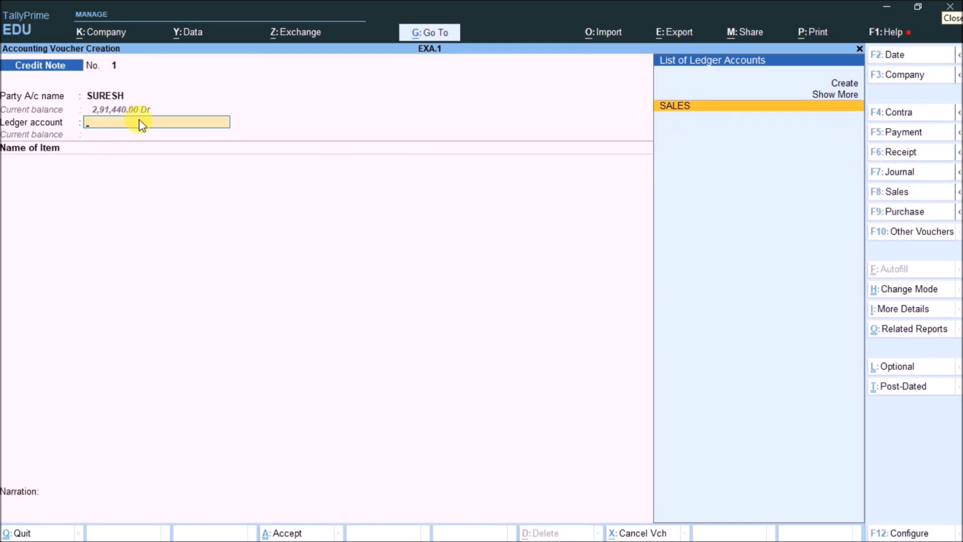
key(Return)
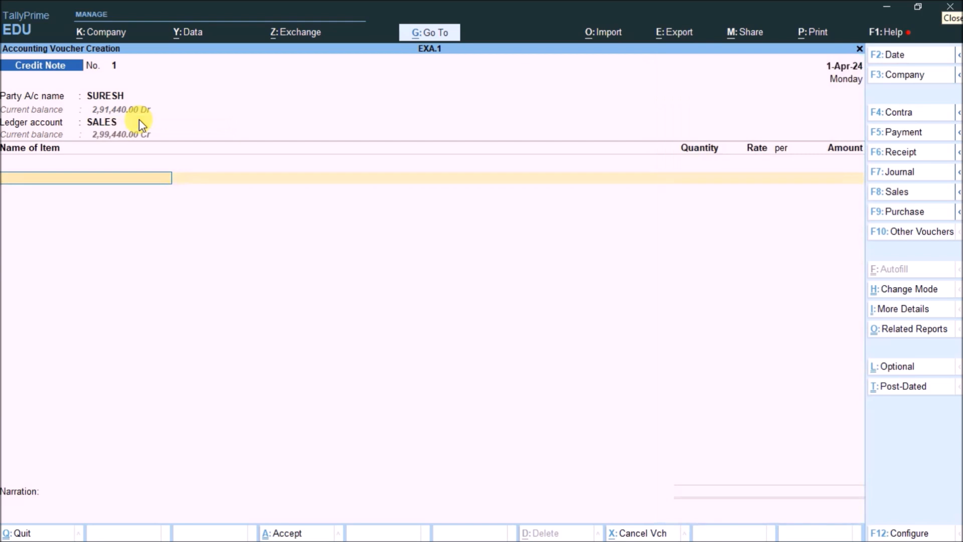
Reopen the credit note's ledger account and create a ledger named Sales Return under Sales Accounts
click(139, 121)
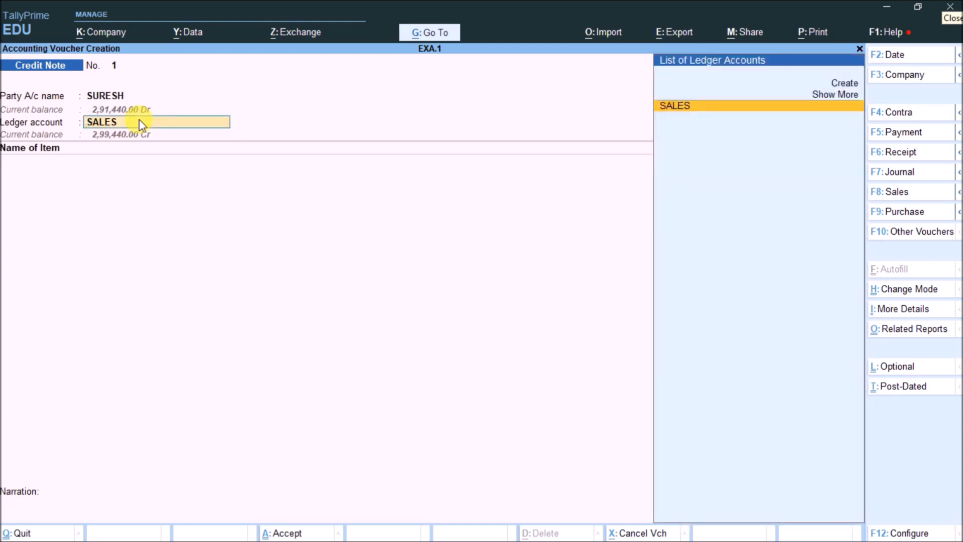
key(Up)
key(Up)
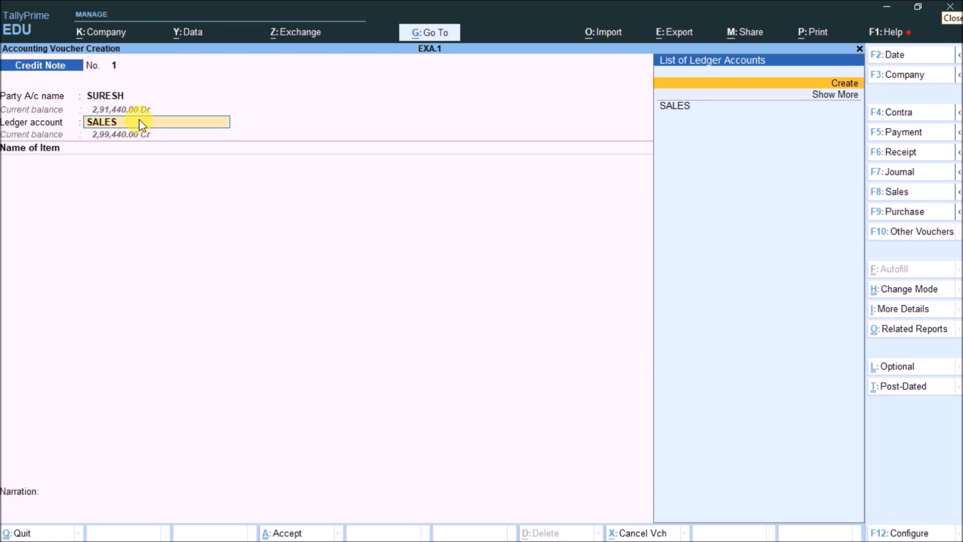
key(Return)
text(Sales Return)
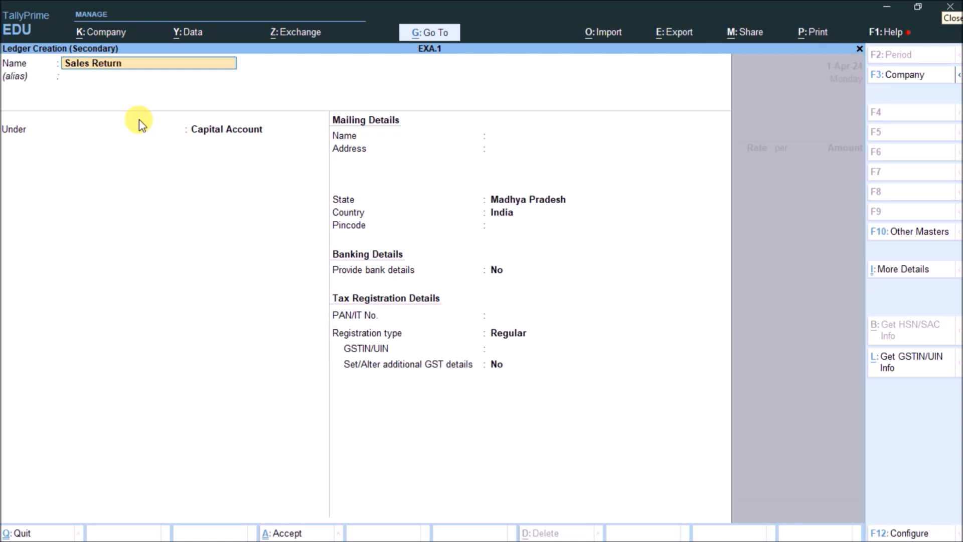
key(Return)
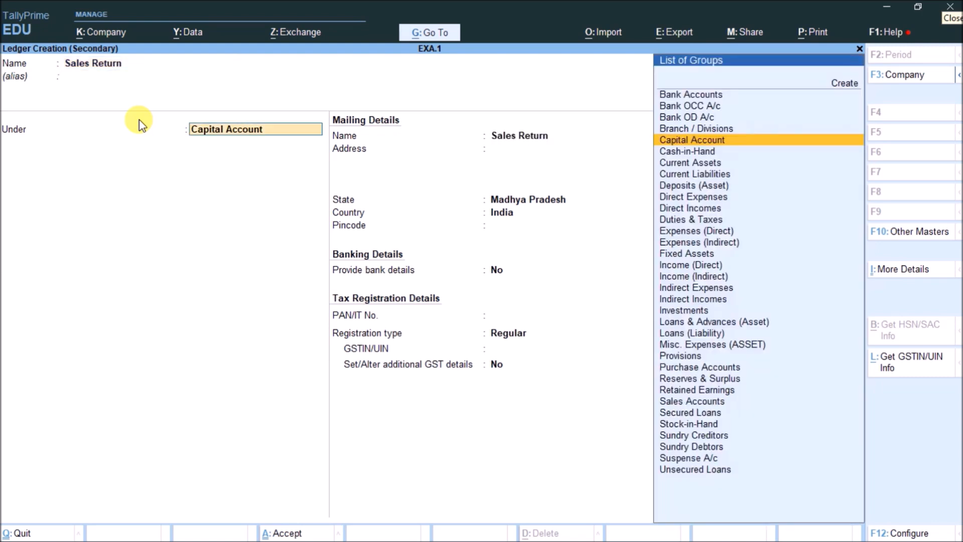
text(Sa)
key(Return)
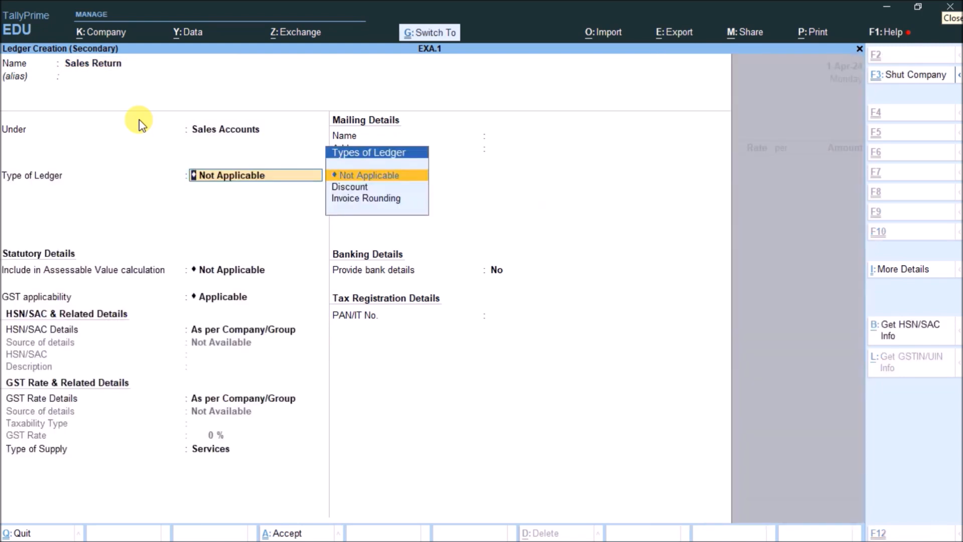
key(ctrl+a)
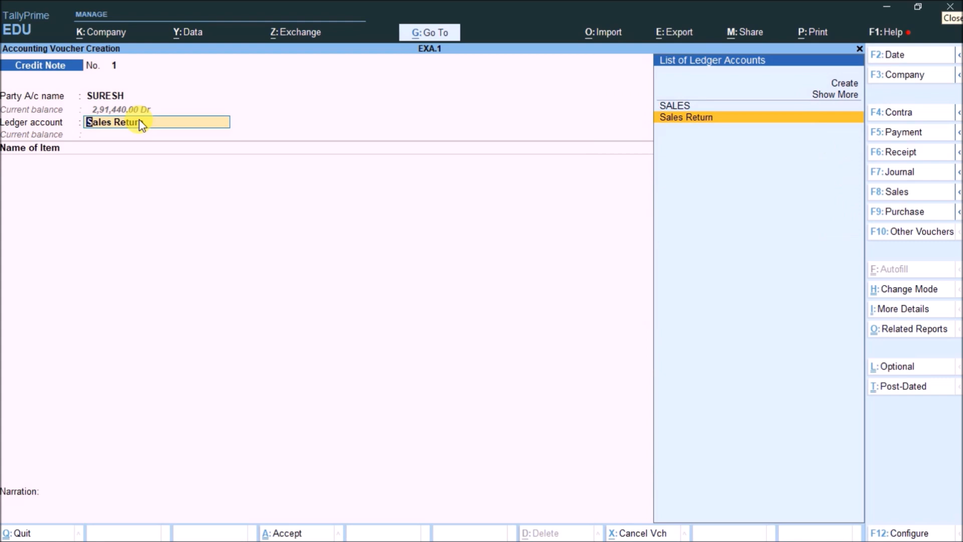
Compare the SALES and Sales Return ledgers and confirm Sales Return as the credit note's ledger account
key(Up)
key(Down)
key(Up)
key(Down)
key(Up)
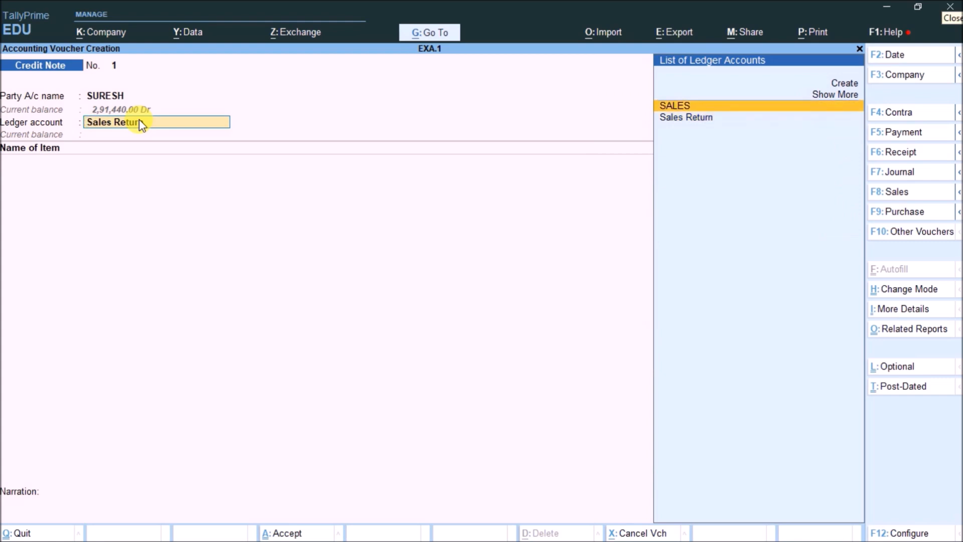
key(Down)
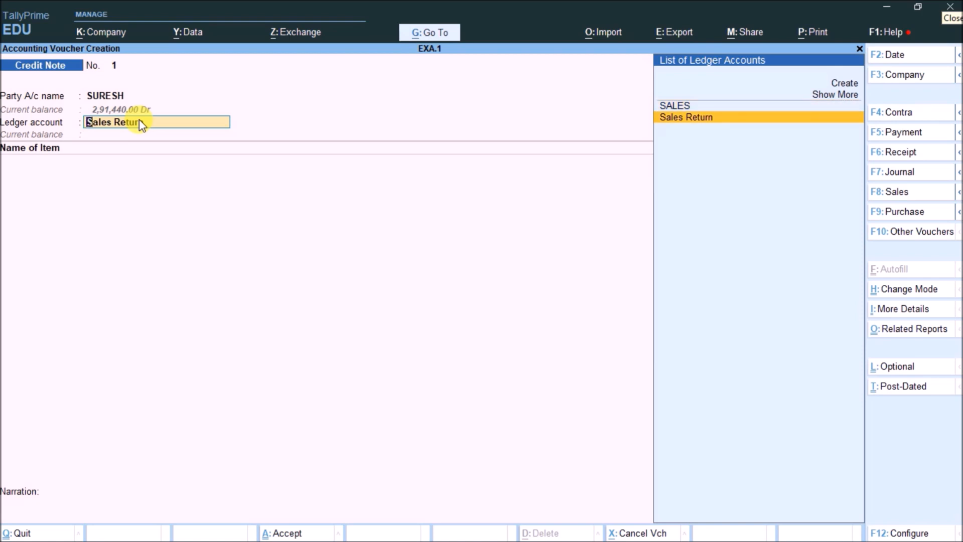
key(Return)
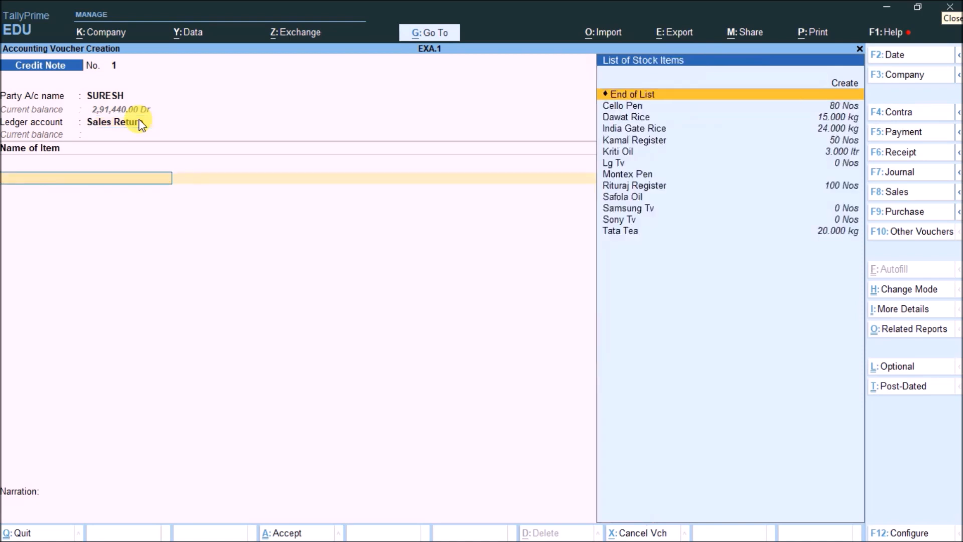
Add Lg Tv as the first returned item, received into the Ab Road godown
key(Down)
key(Down)
key(Down)
key(Down)
key(Down)
key(Down)
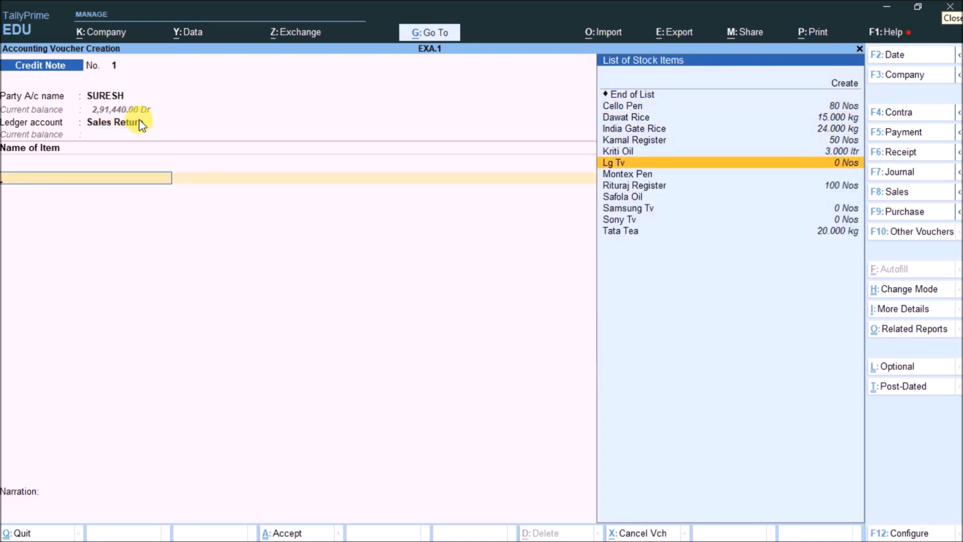
key(Return)
key(Return)
Check the exercise sheet for the returned quantity and set Lg Tv to 2 Nos at a rate of 10,000
key(alt+Tab)
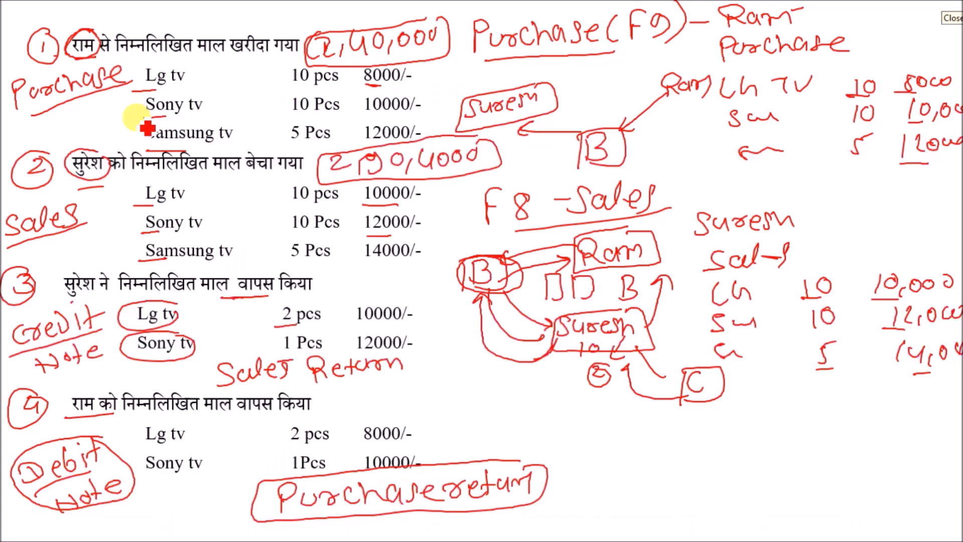
key(alt+Tab)
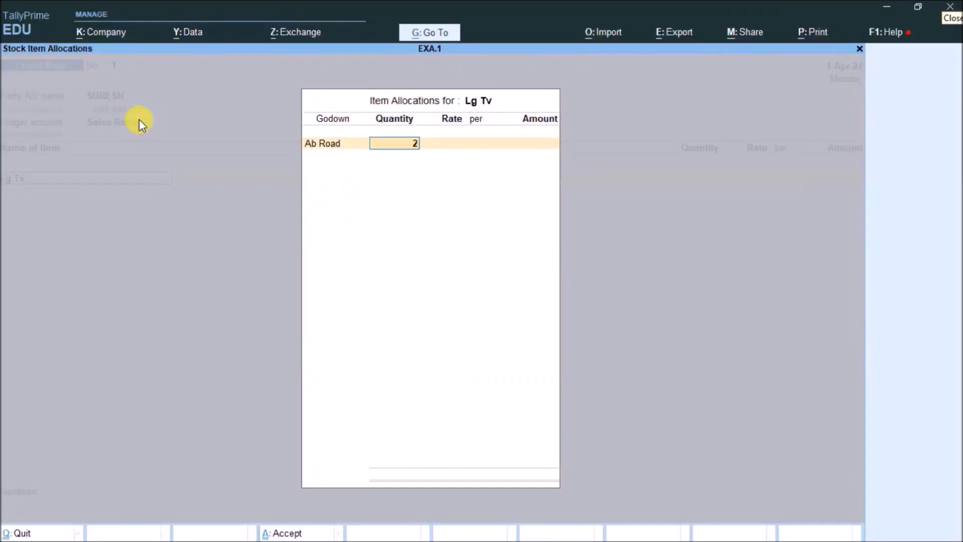
text(2)
key(Return)
key(Return)
key(Return)
key(Return)
key(Return)
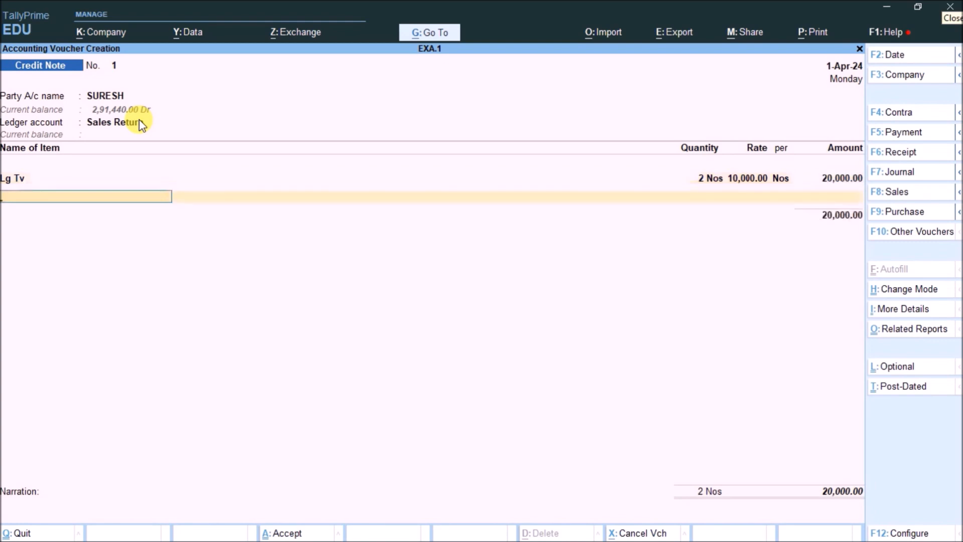
Add Sony Tv as the credit note's second returned item, received into the Ab Road godown
key(Down)
key(Down)
key(Down)
key(Down)
key(Down)
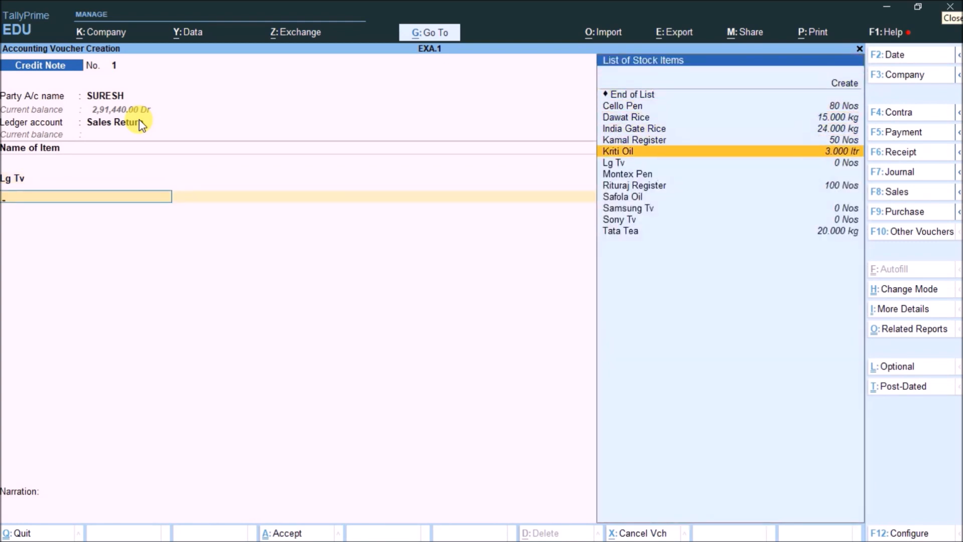
key(Down)
key(Down)
key(Down)
key(Down)
key(Down)
key(Down)
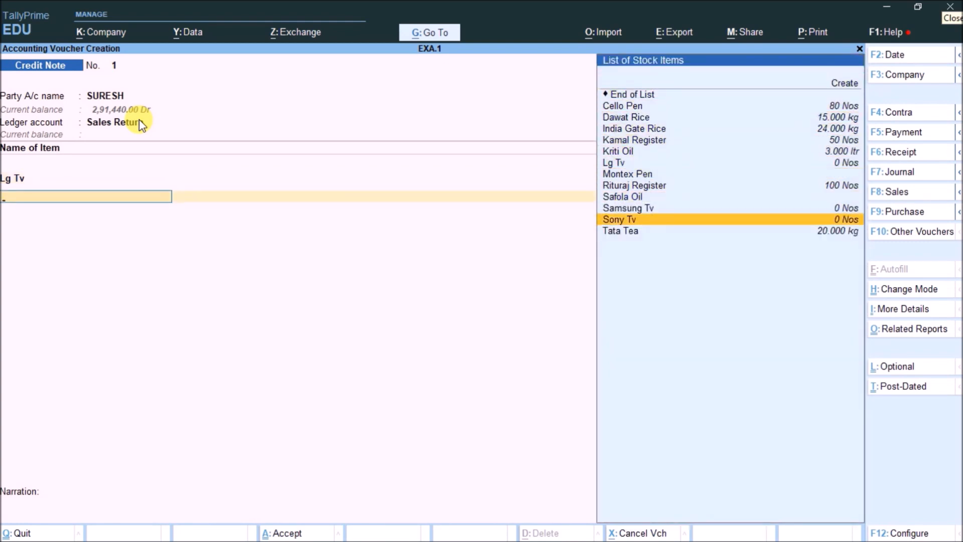
key(Return)
key(Return)
Set the returned Sony Tv to 1 Nos at a rate of 12,000 and end the credit note's item list
key(Return)
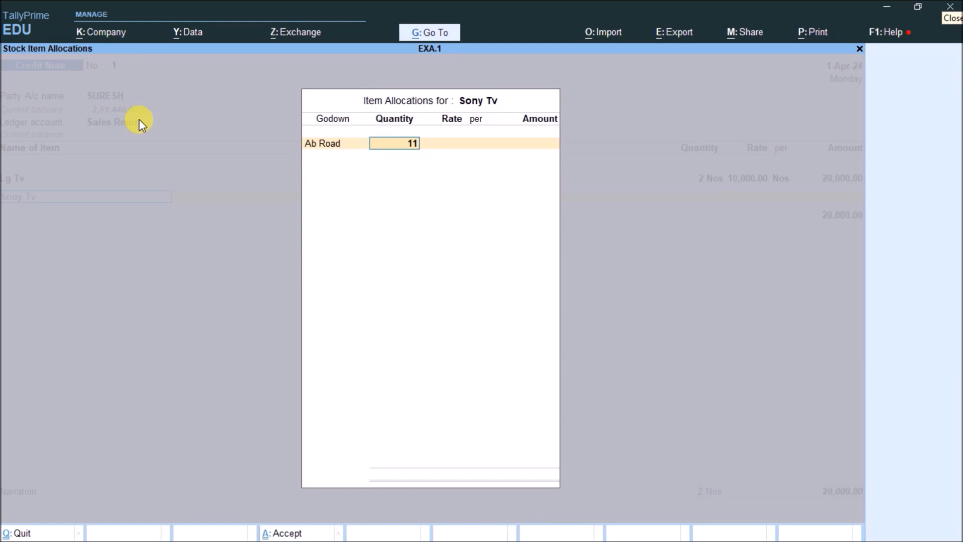
key(Return)
key(Return)
key(Return)
key(Return)
key(Return)
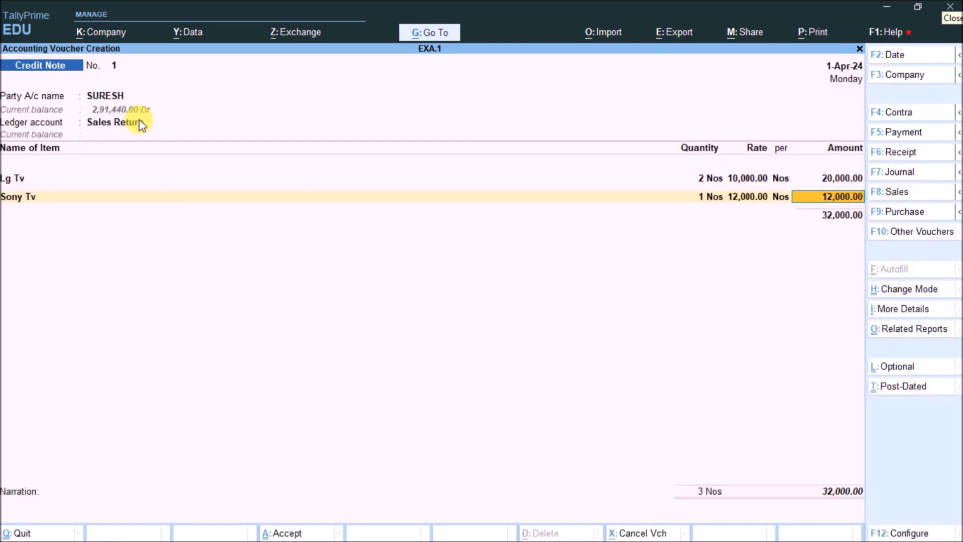
key(Return)
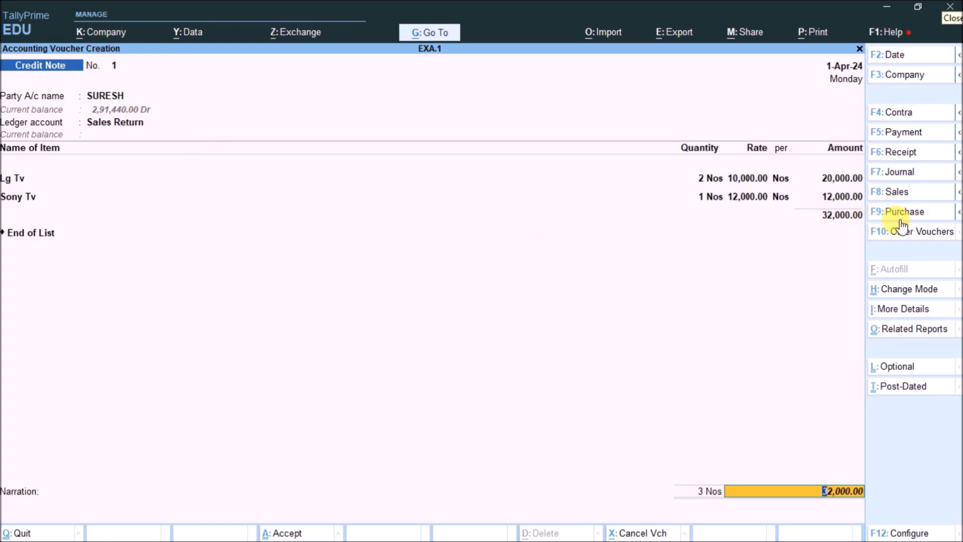
Check the exercise sheet, adjust the customer's 32,000 against pending bill 4, and accept the credit note
key(alt+Tab)
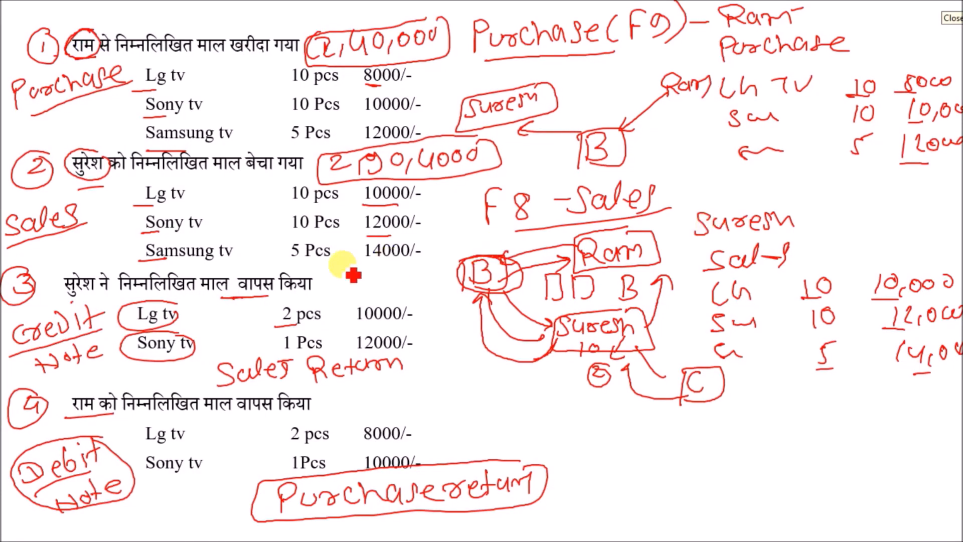
key(alt+Tab)
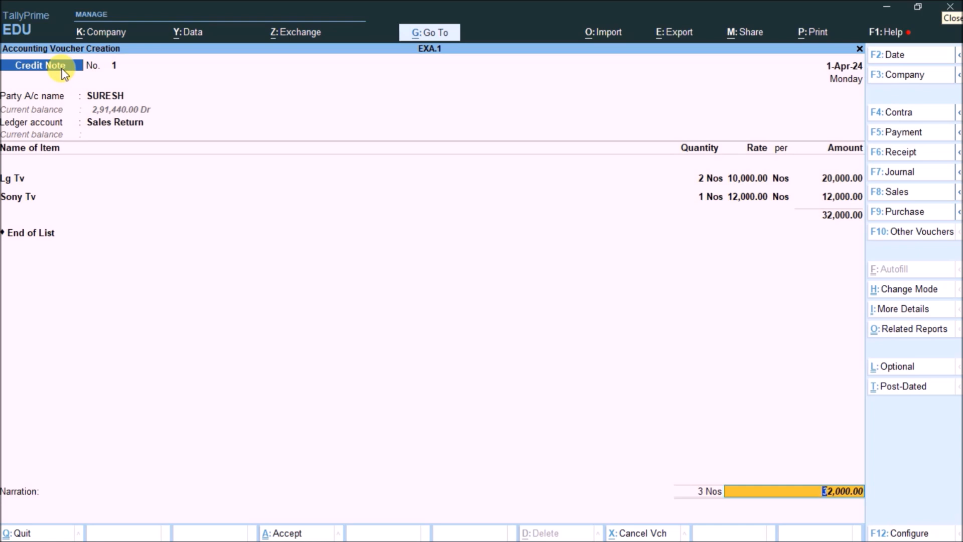
key(Return)
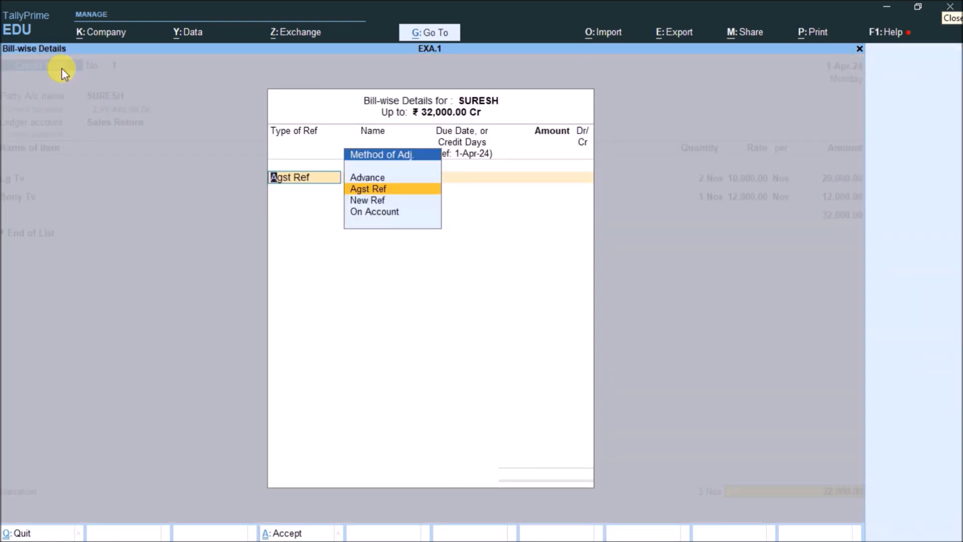
key(Return)
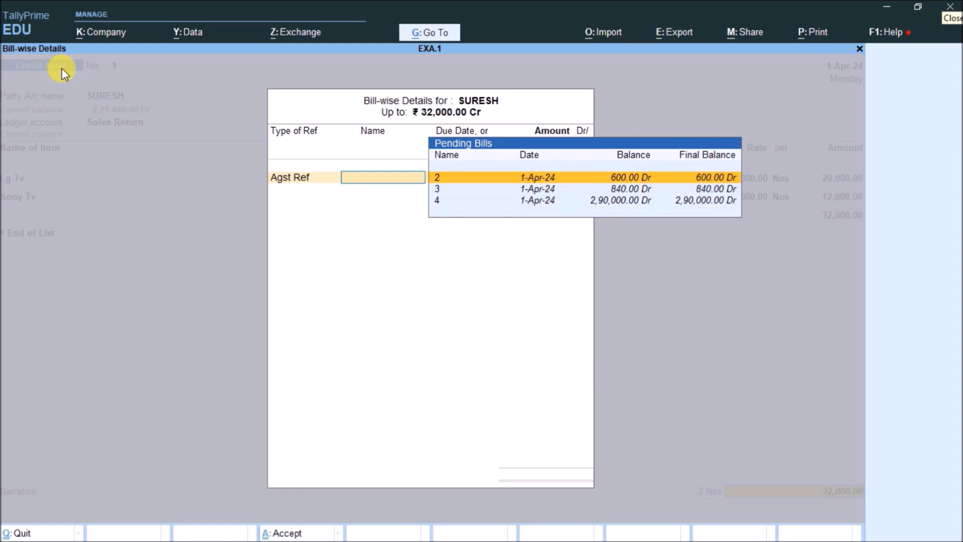
key(Down)
key(Down)
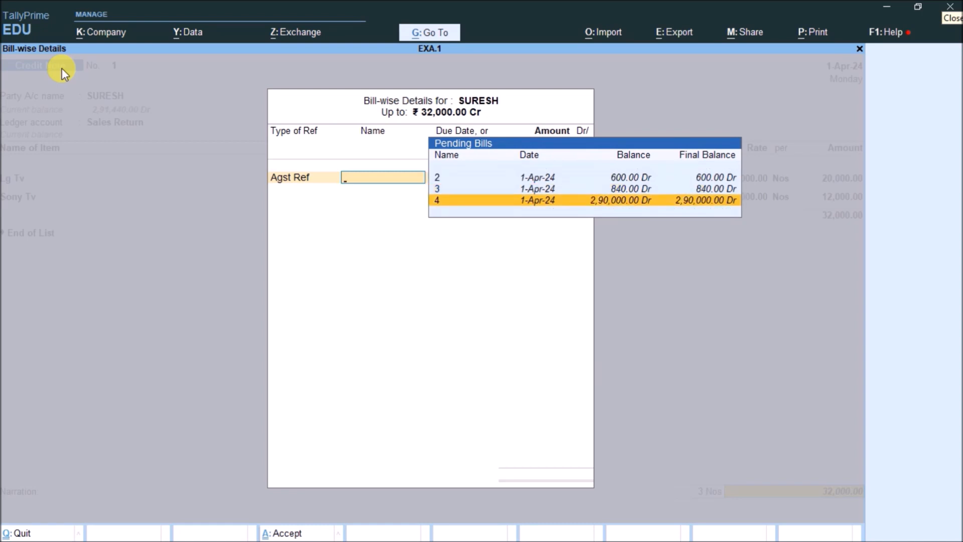
key(Return)
key(Return)
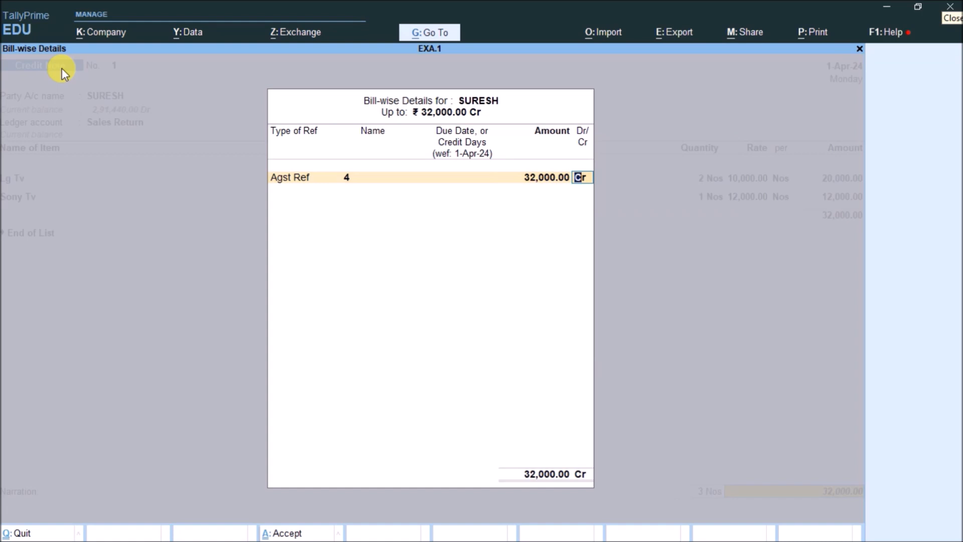
key(Return)
key(Return)
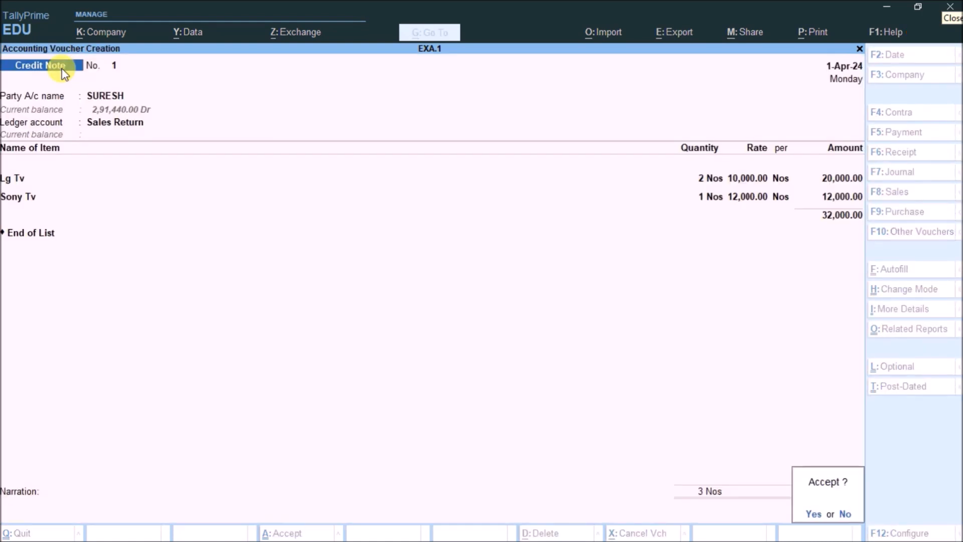
key(Return)
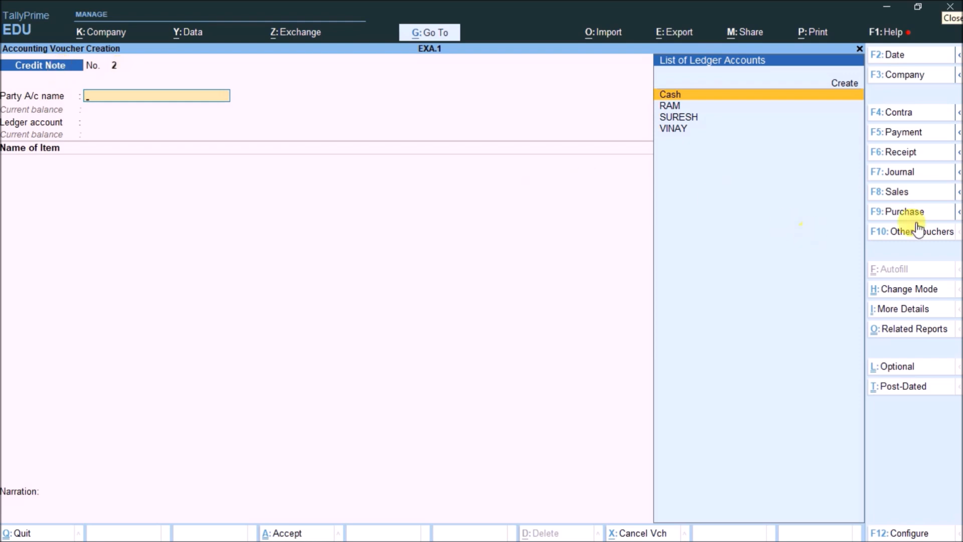
Start a debit note voucher with the supplier of the purchased TVs as its party account
click(922, 233)
key(Down)
key(Return)
key(Down)
key(Down)
key(Up)
key(Return)
key(ctrl+a)
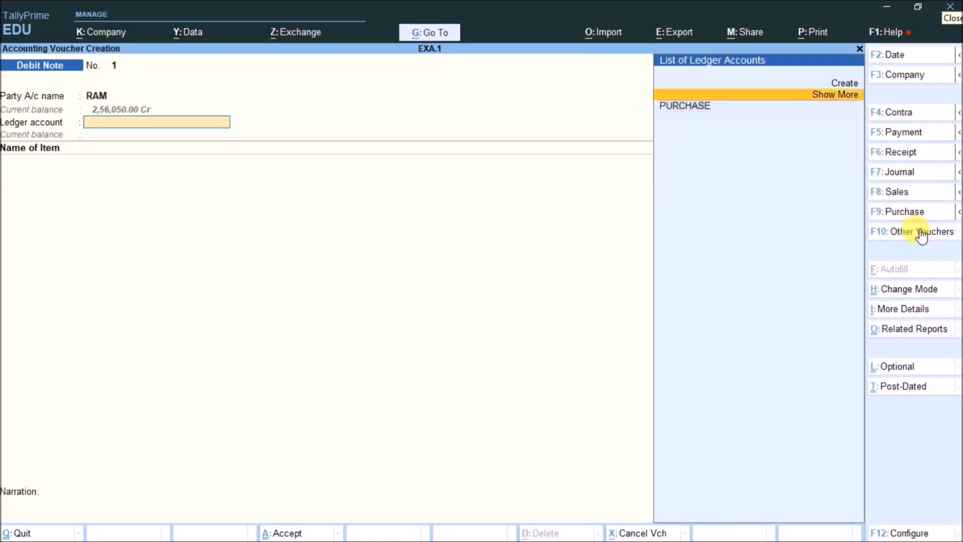
Create a ledger named Purchase Return under Purchase Accounts as the debit note's ledger account
key(Up)
key(Up)
key(Return)
text(Purchase Return)
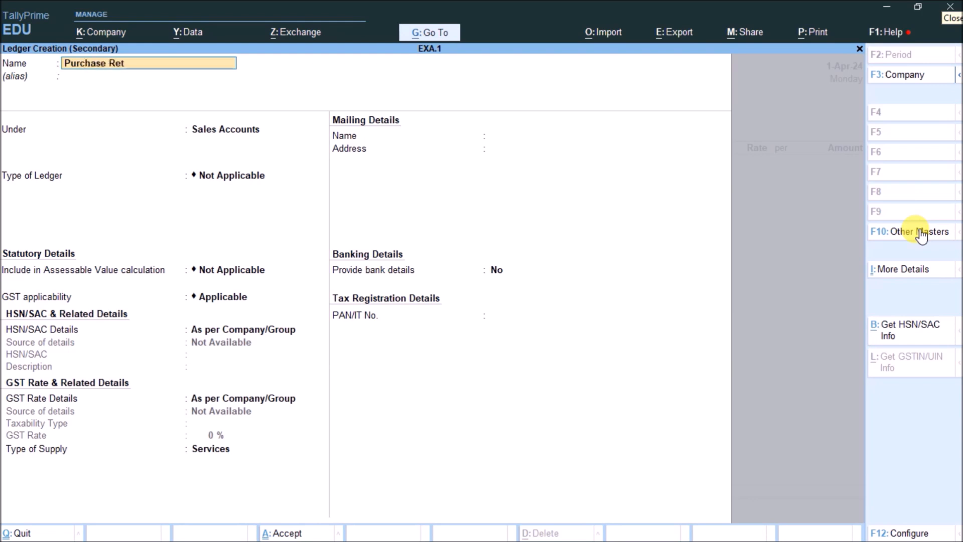
key(Return)
text(pu)
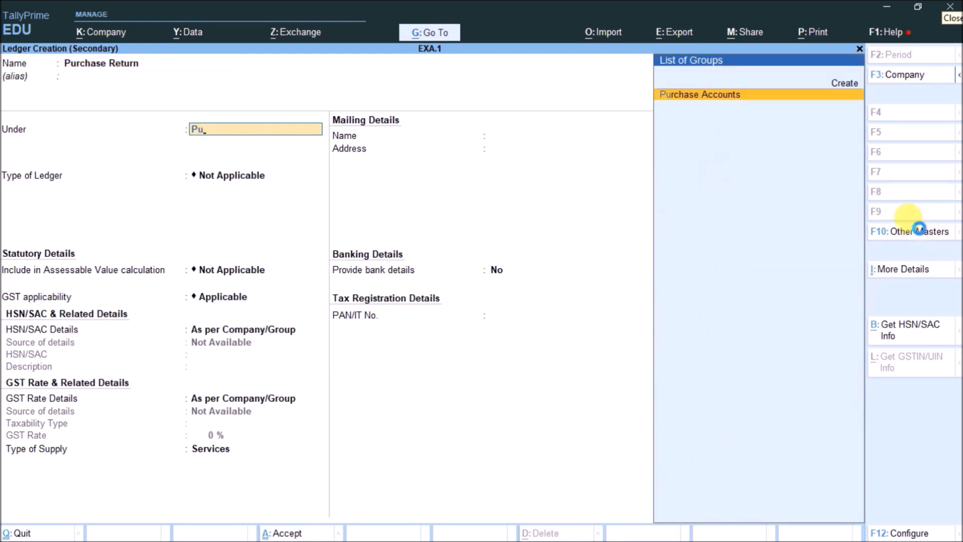
key(Return)
key(ctrl+a)
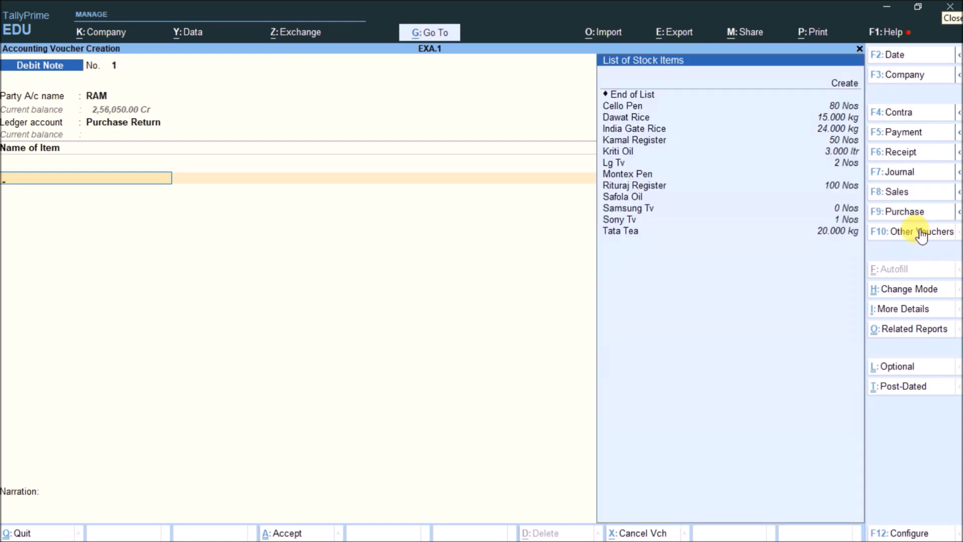
Add Lg Tv as the debit note's first returned item, issued from the Ab Road godown
key(Down)
key(Down)
key(Down)
key(Down)
key(Down)
key(Down)
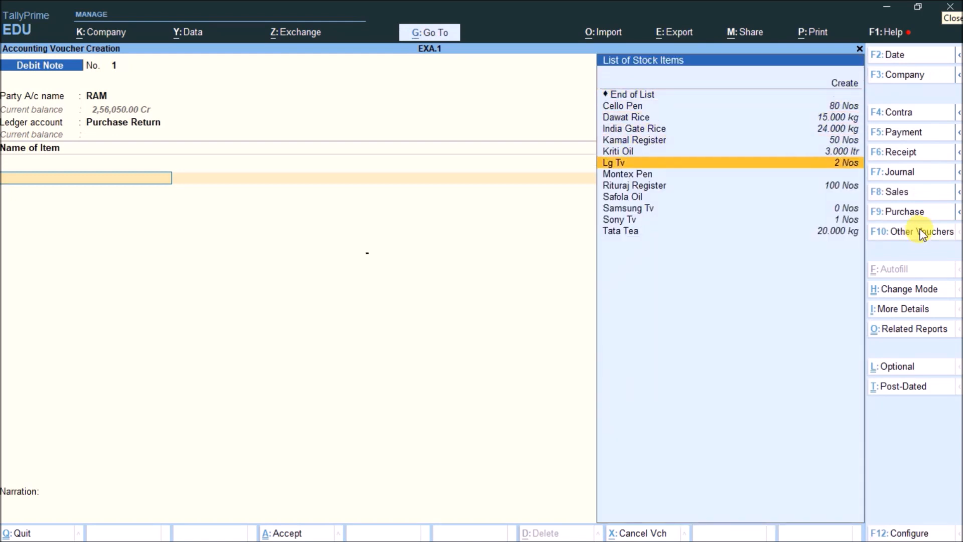
key(Return)
key(Return)
Set the debit note's Lg Tv quantity to 2 Nos at a rate of 8,000
text(2)
key(Return)
key(Return)
key(Return)
key(Return)
key(Return)
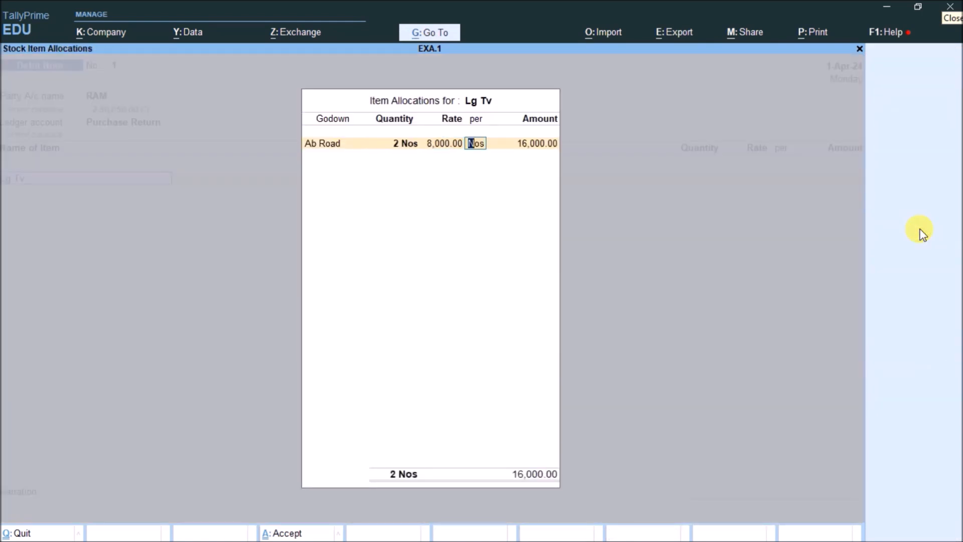
Add Sony Tv from the Ab Road godown, 1 Nos at 10,000, and end the debit note's item list
text(son)
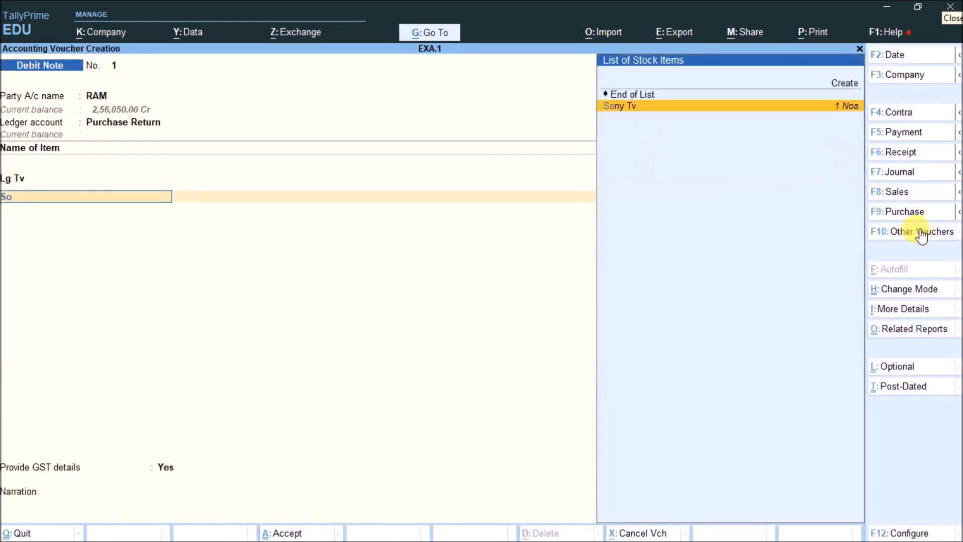
key(Return)
key(Return)
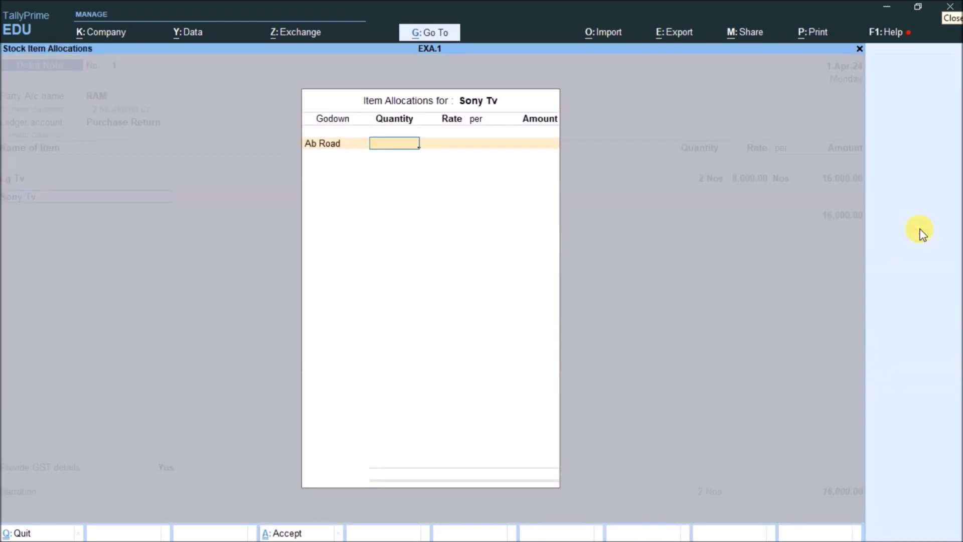
key(Return)
key(Return)
key(Return)
key(Return)
key(Return)
key(Return)
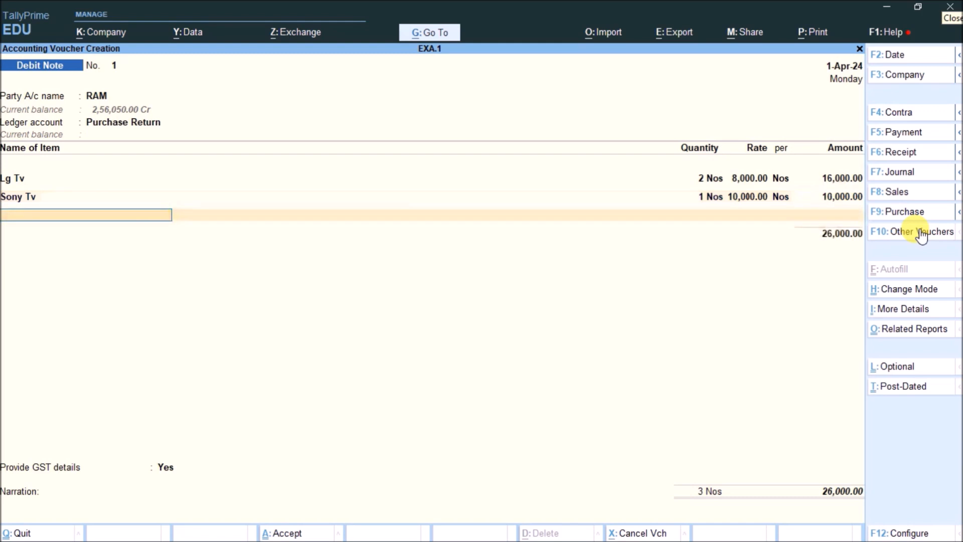
key(Return)
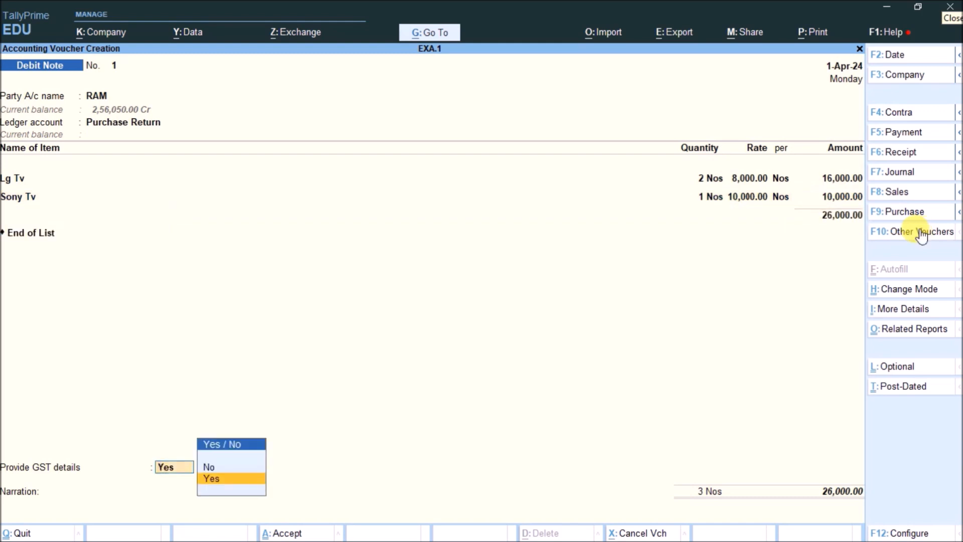
Set the debit note's Provide GST details option to No
key(Return)
key(Escape)
key(n)
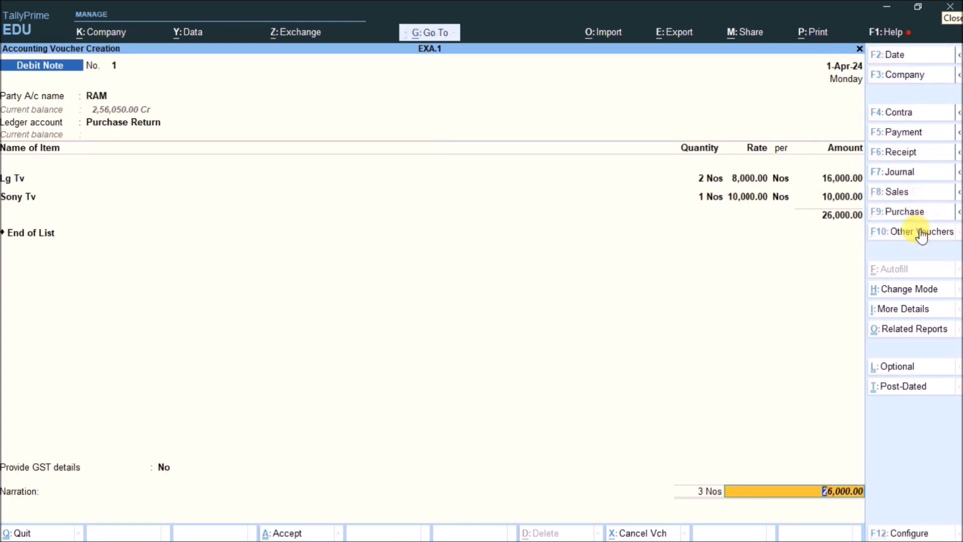
Adjust the supplier's 26,000 against pending bill 6, accept the debit note, and leave voucher creation
key(Return)
key(Return)
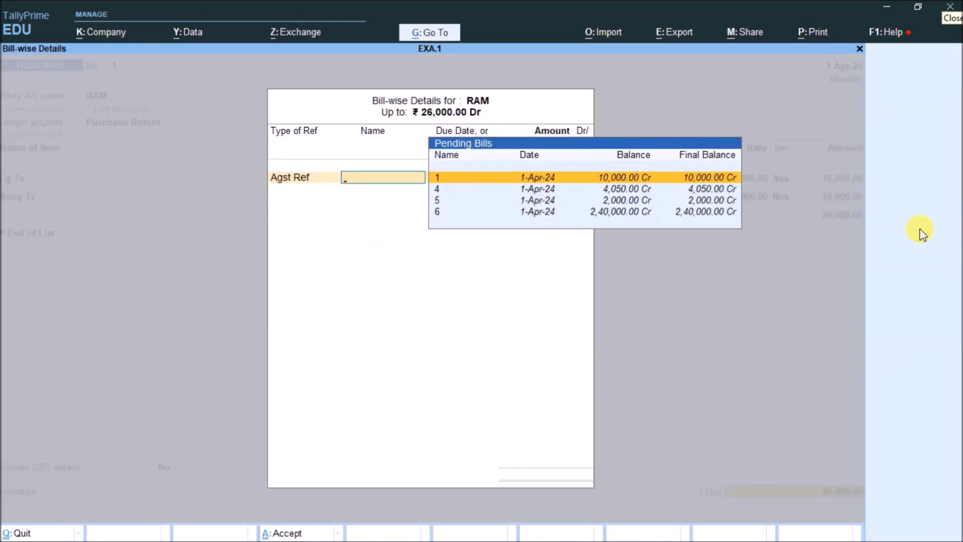
key(Down)
key(Down)
key(Down)
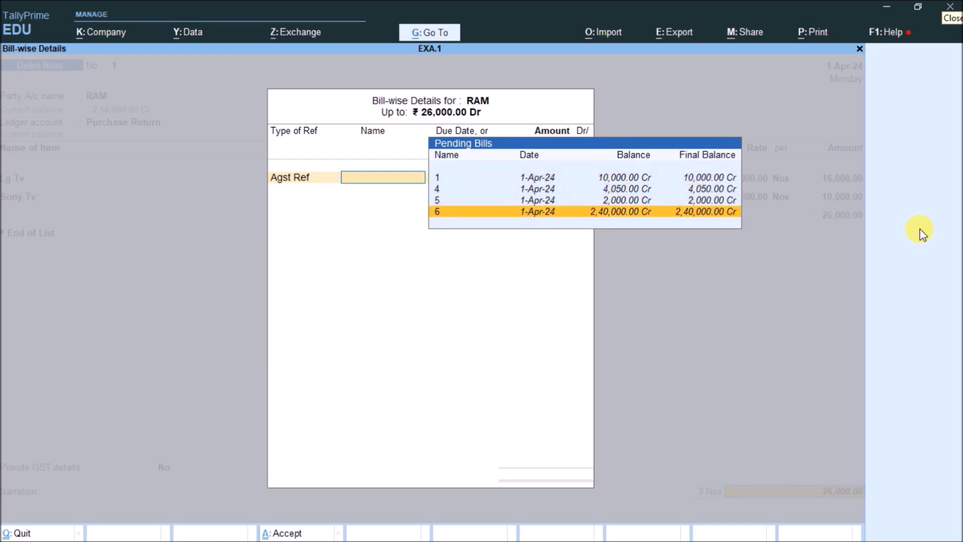
key(Return)
key(Return)
key(Return)
key(Return)
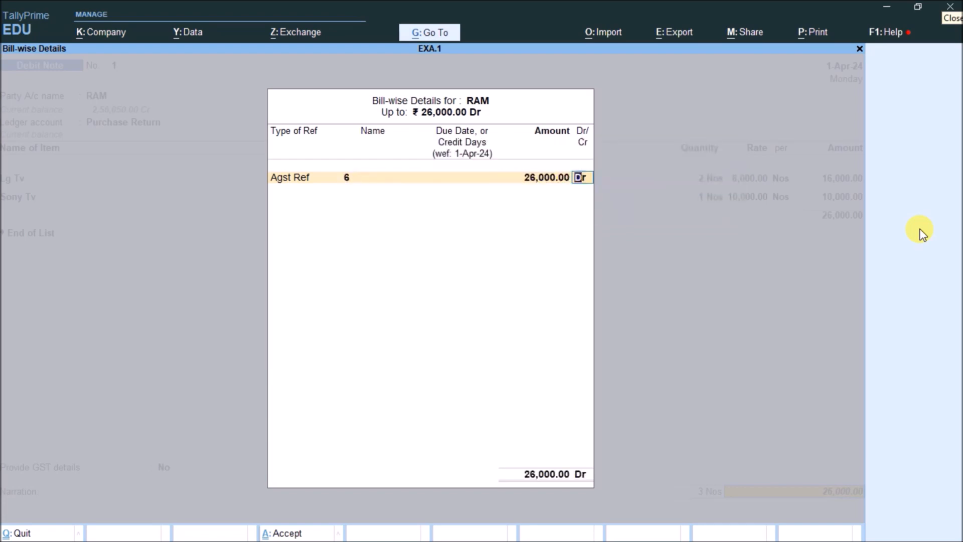
key(Return)
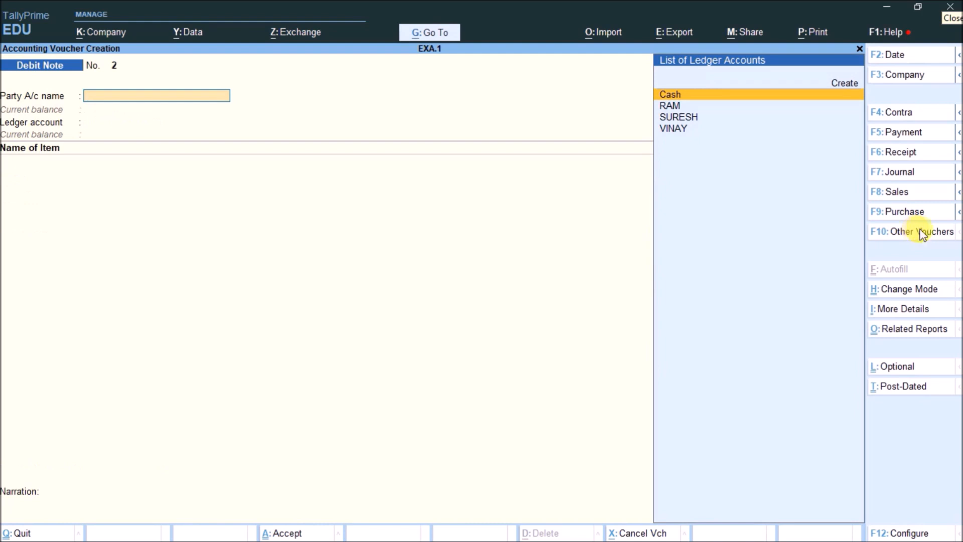
key(Escape)
key(Return)
Switch to the exercise sheet and handwrite a numbered list below the diagram with 1 Purchase and 2 Sales, each word circled
key(alt+Tab)
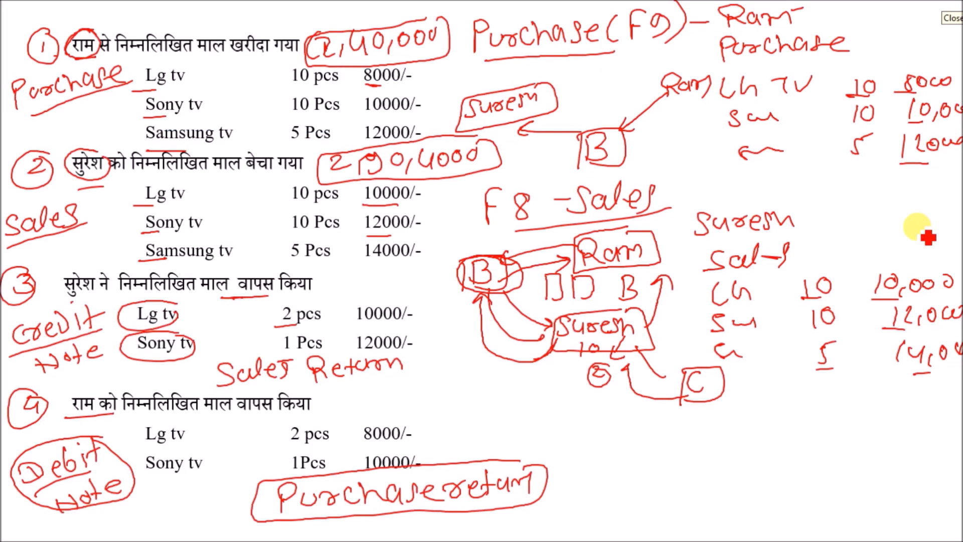
drag(641, 438, 648, 459)
mouse_move(687, 433)
mouse_down()
mouse_move(687, 447)
mouse_move(701, 428)
mouse_up()
mouse_move(713, 435)
mouse_down()
mouse_move(870, 421)
mouse_move(738, 422)
mouse_move(779, 445)
mouse_move(862, 408)
mouse_up()
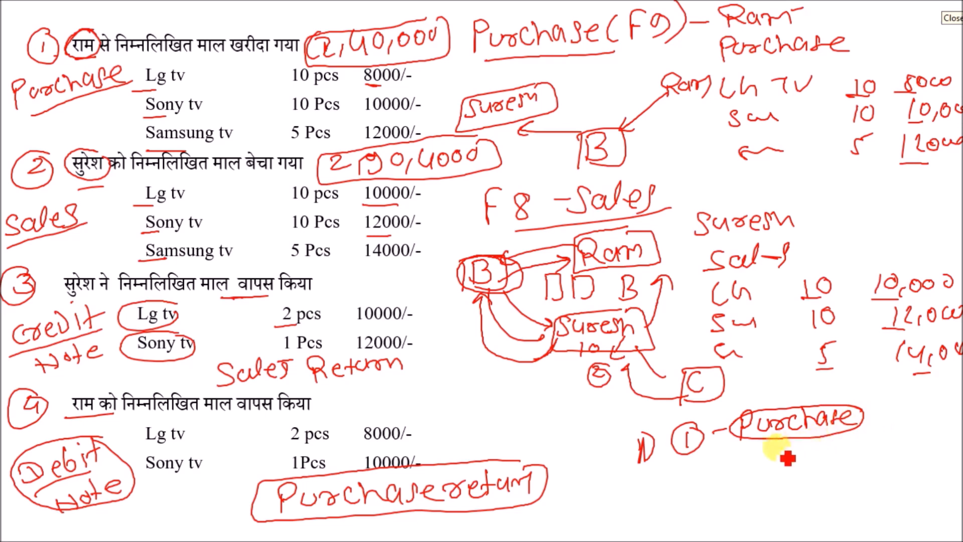
mouse_move(694, 473)
mouse_down()
mouse_move(710, 485)
mouse_move(818, 464)
mouse_move(752, 490)
mouse_move(827, 464)
mouse_up()
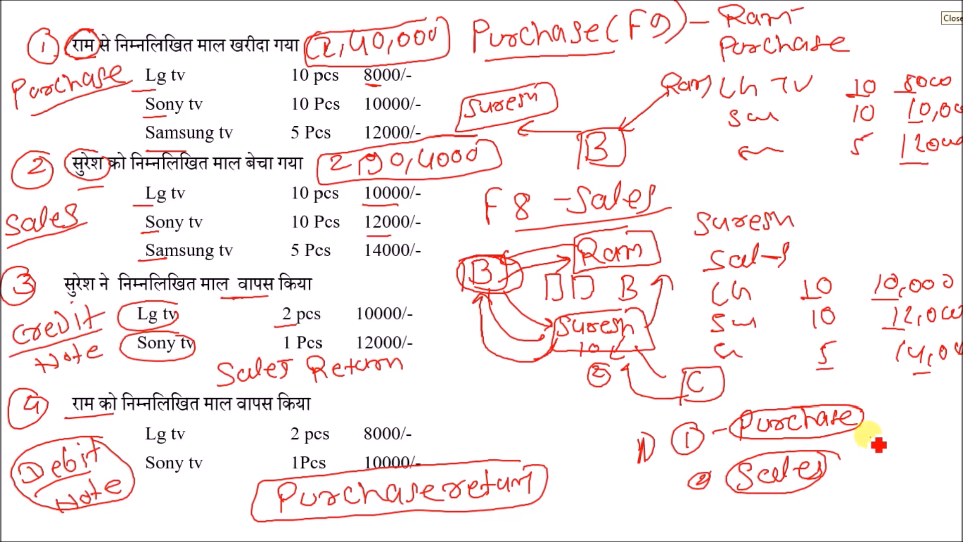